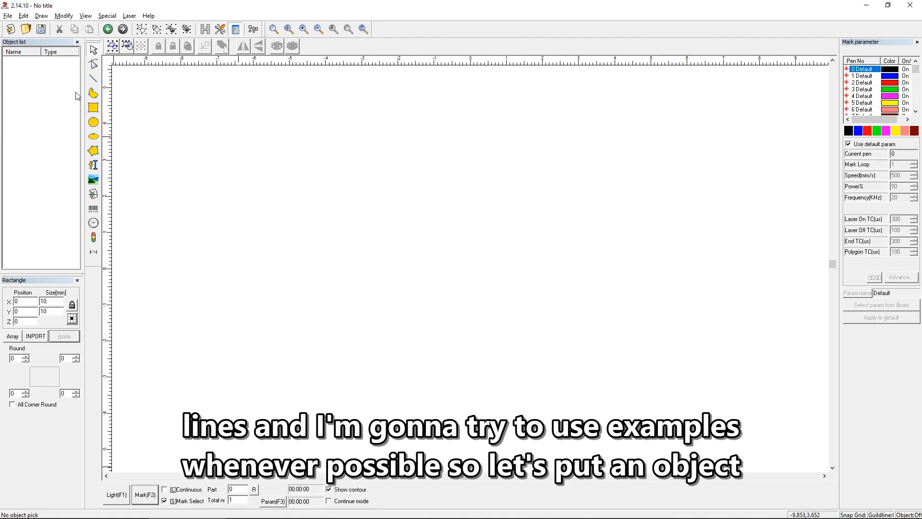
Draw a 10 × 10 mm rectangle and centre it on the origin.
click(93, 107)
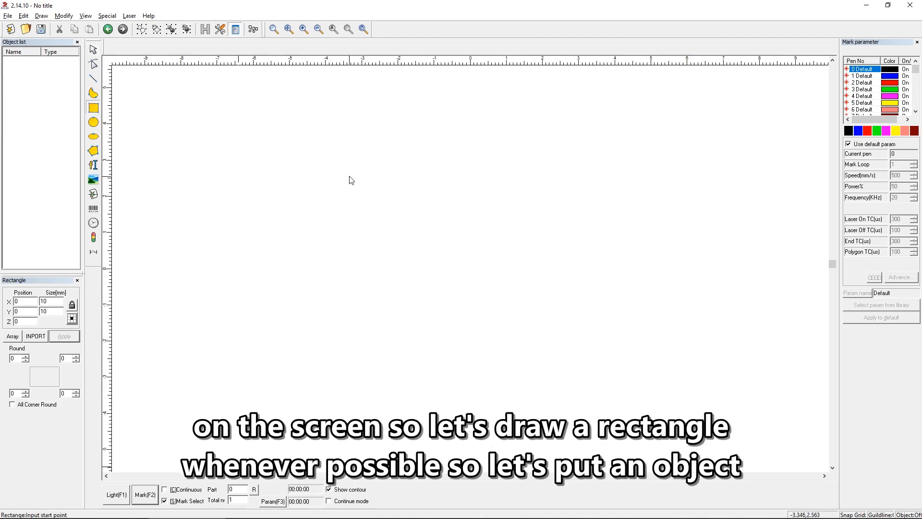
drag(350, 177, 438, 250)
drag(60, 301, 9, 302)
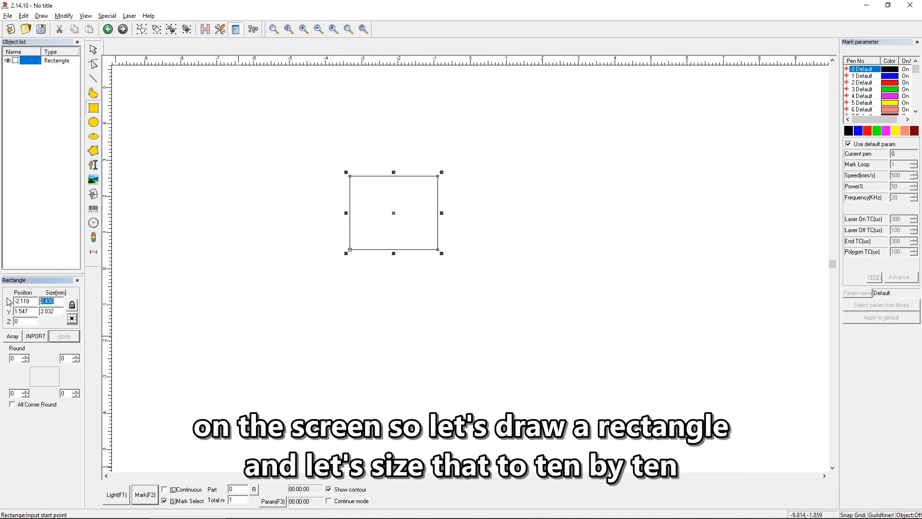
text(10)
key(Tab)
text(10)
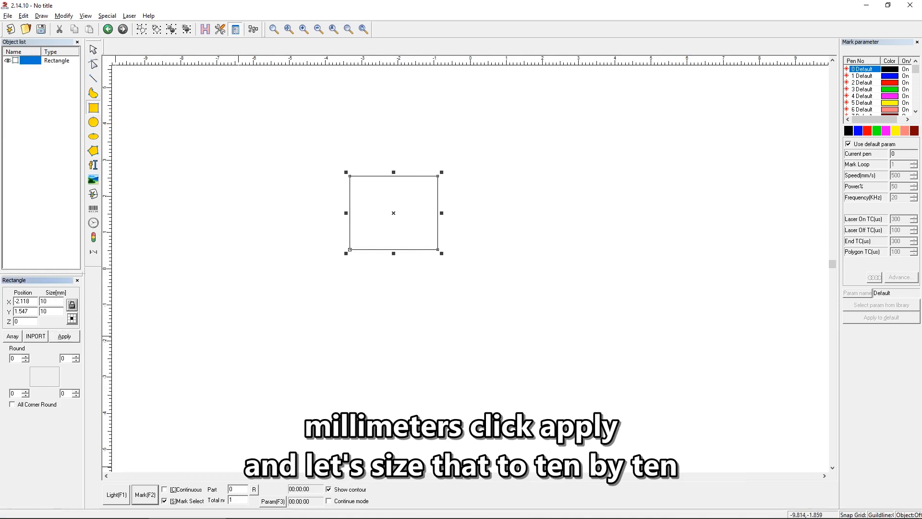
click(58, 338)
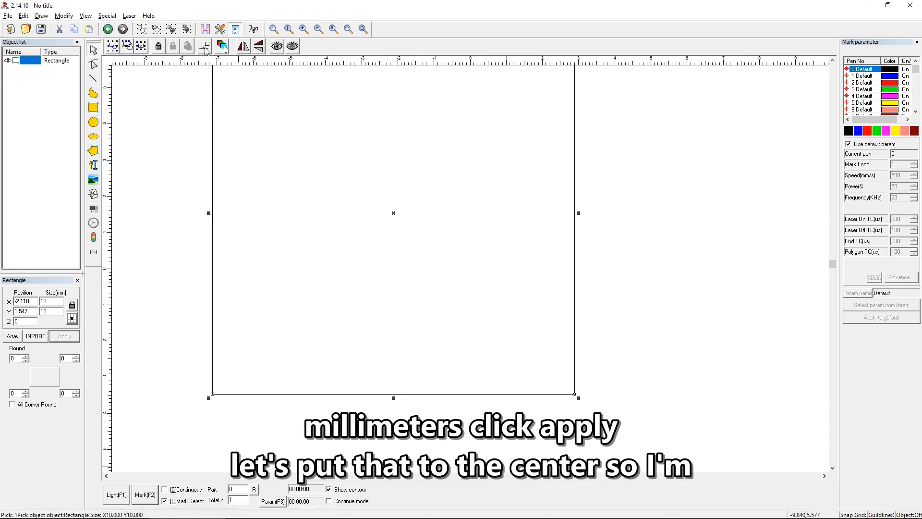
click(204, 47)
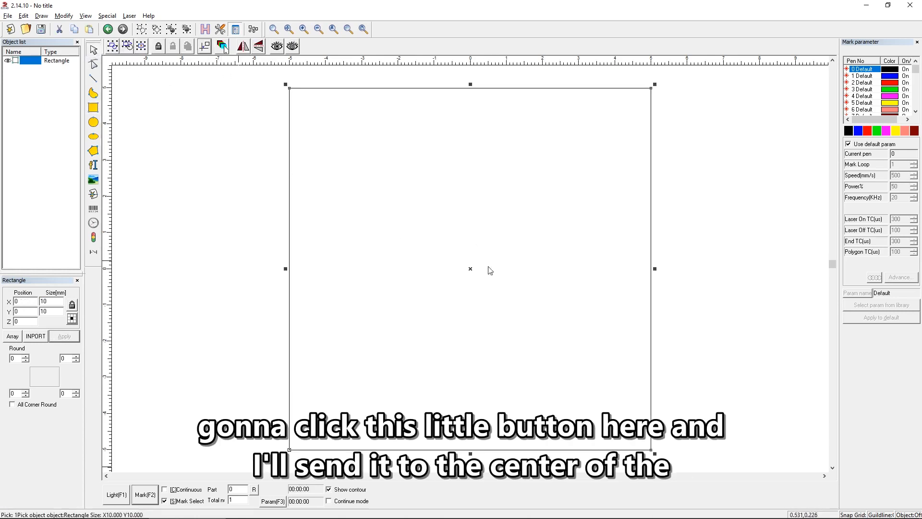
Open the rectangle's hatch settings and toggle the marking order of the contour and the hatch lines.
click(205, 32)
mouse_move(407, 146)
mouse_down()
mouse_move(259, 125)
mouse_move(191, 137)
mouse_move(182, 152)
mouse_up()
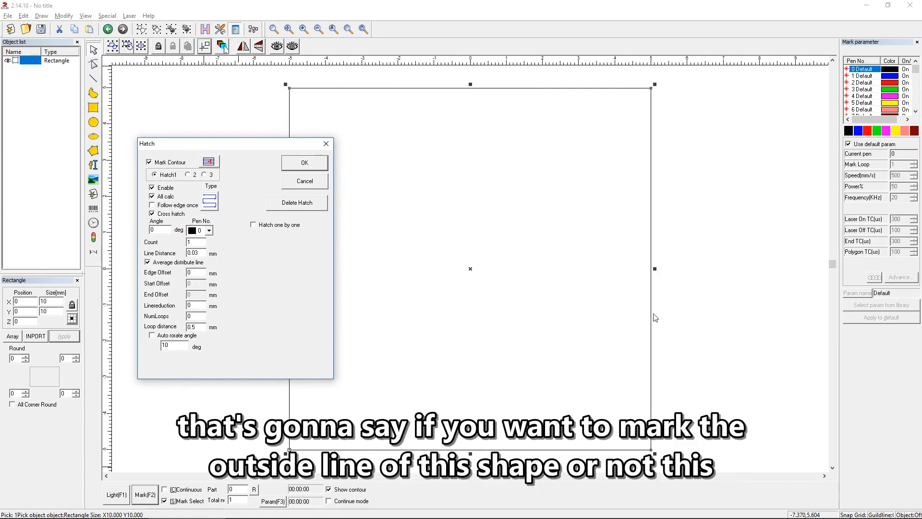
click(208, 160)
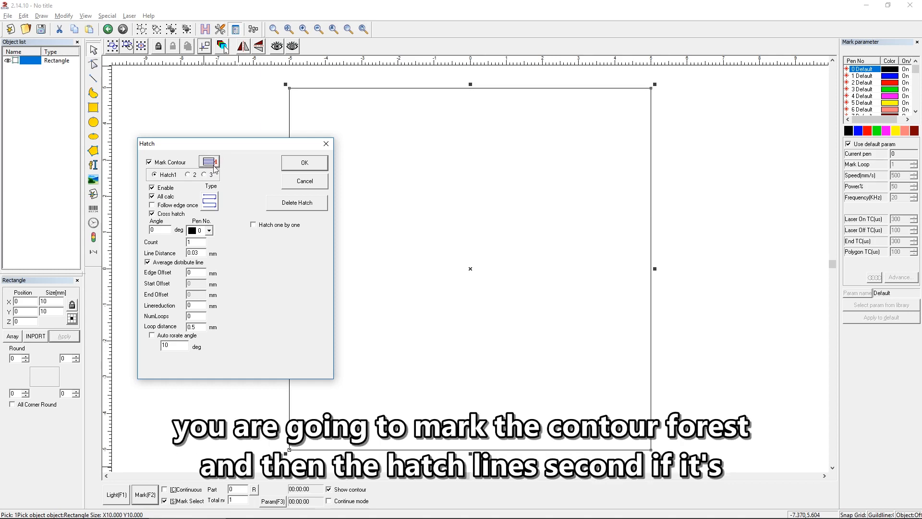
click(181, 163)
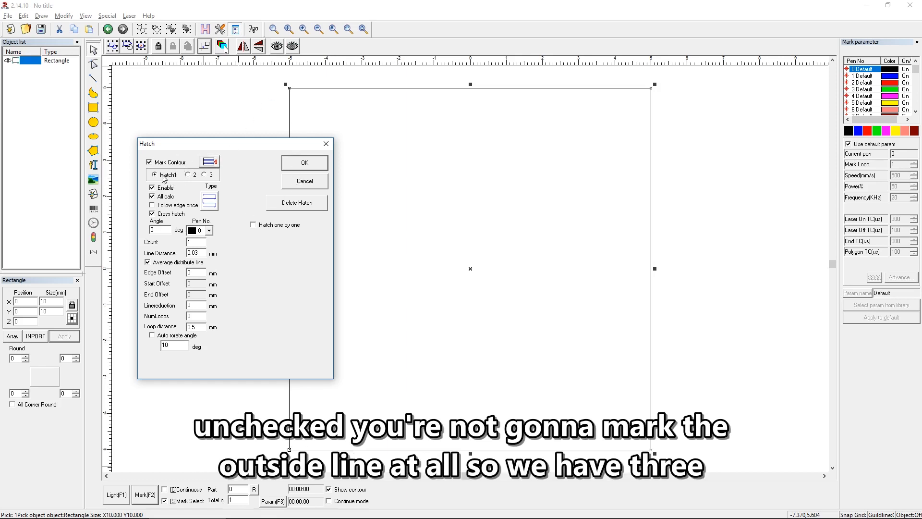
Examine the settings of hatches 1, 2 and 3 and their Enable option, and leave the hatch settings without applying them.
click(188, 176)
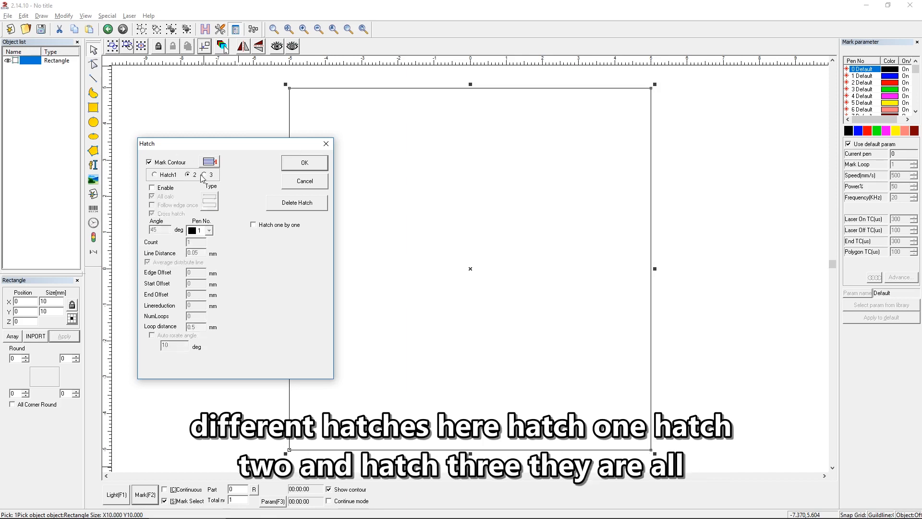
click(170, 175)
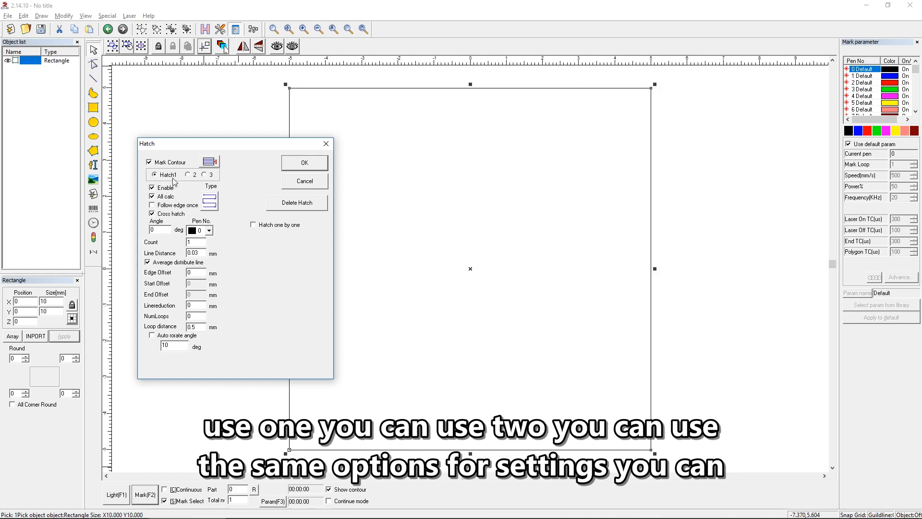
click(189, 175)
click(204, 175)
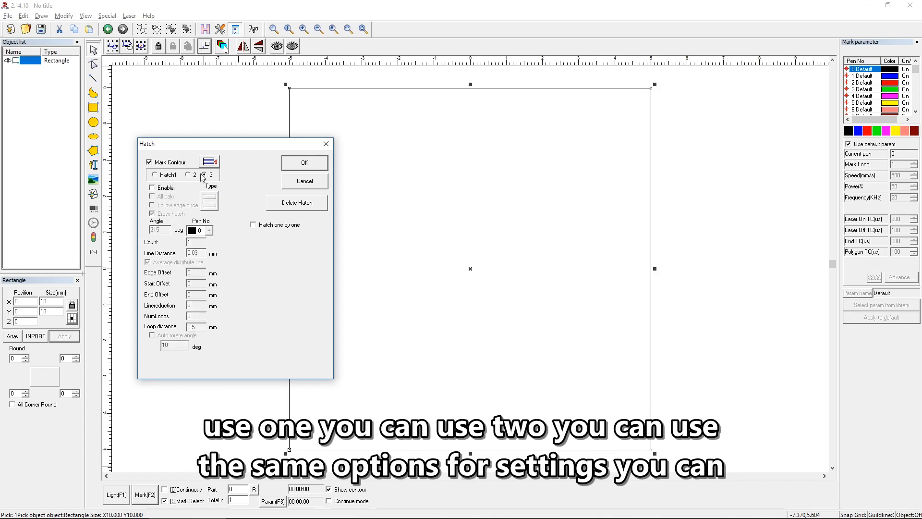
click(168, 175)
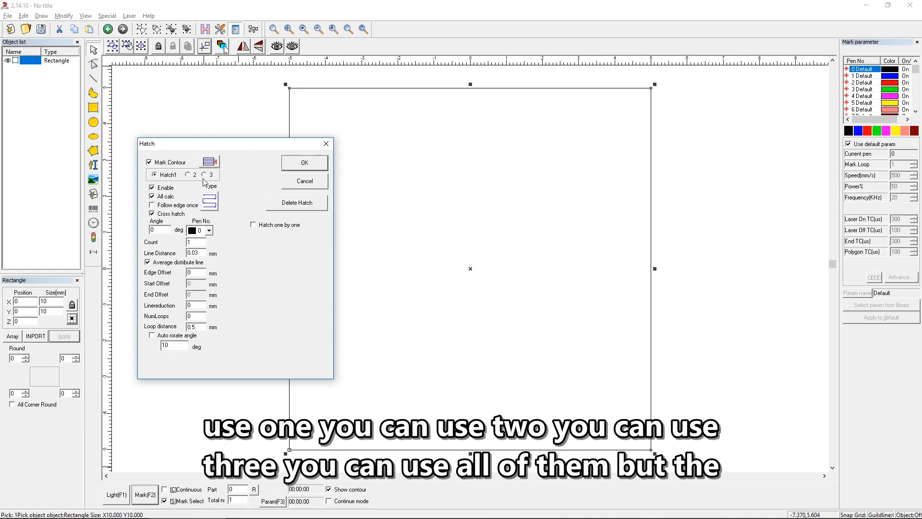
click(153, 188)
click(152, 188)
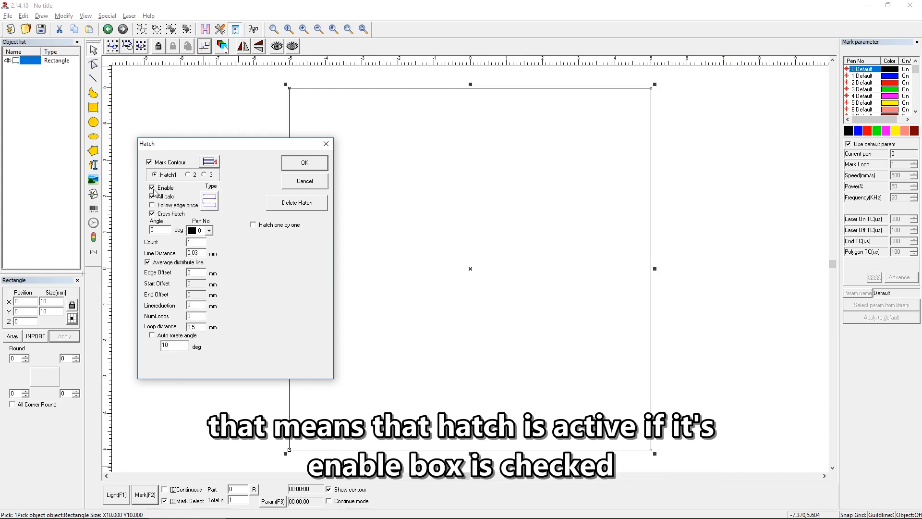
click(187, 175)
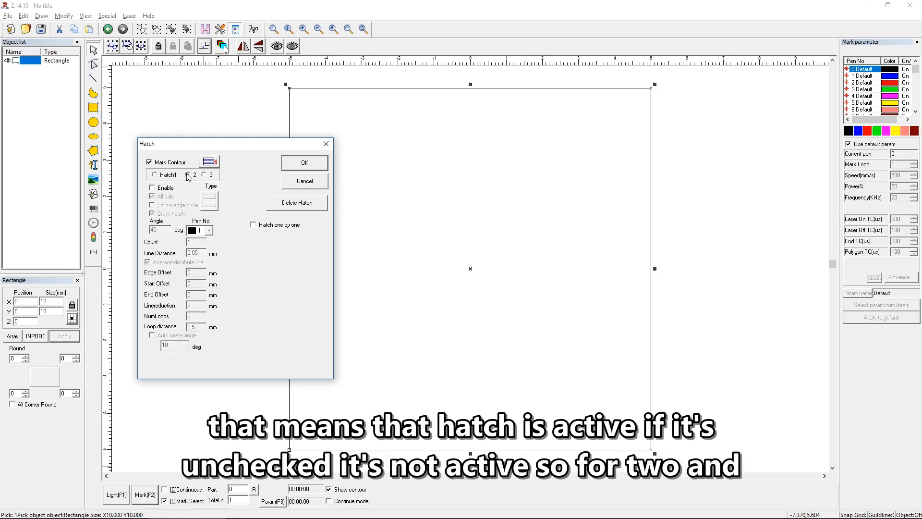
click(204, 175)
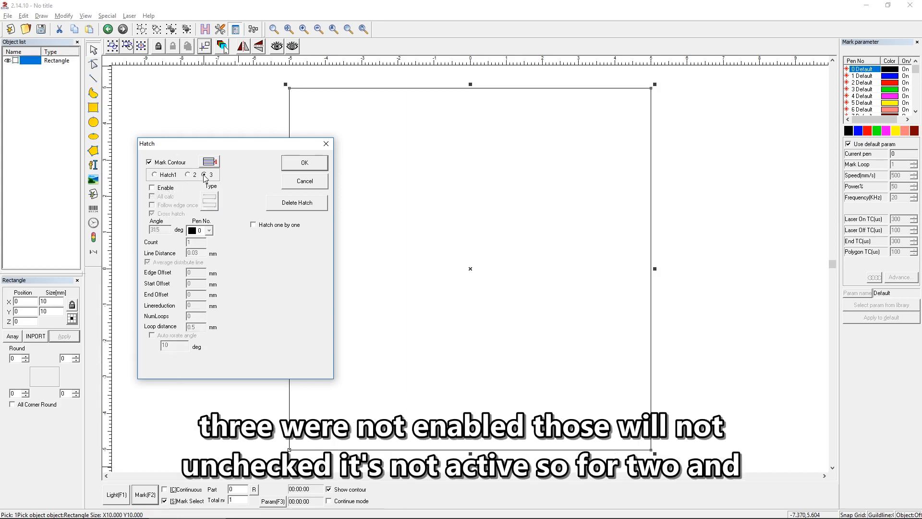
click(155, 175)
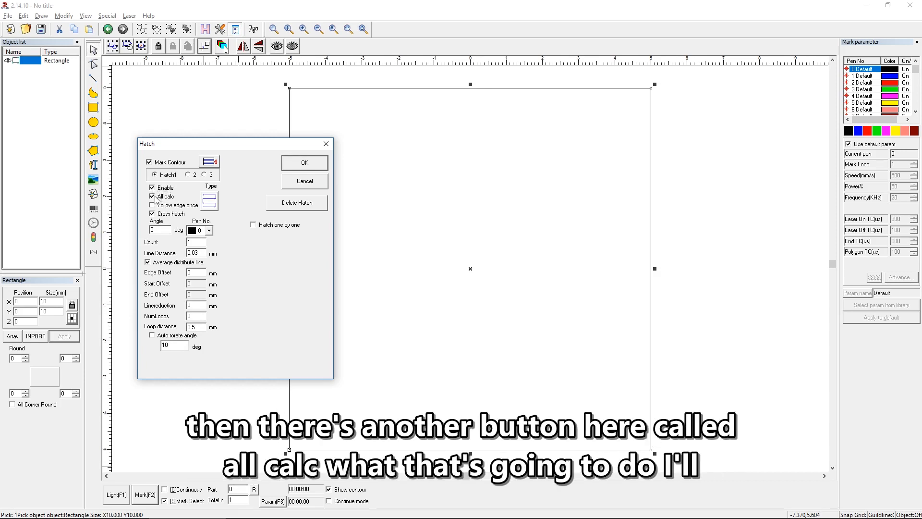
click(203, 117)
click(282, 176)
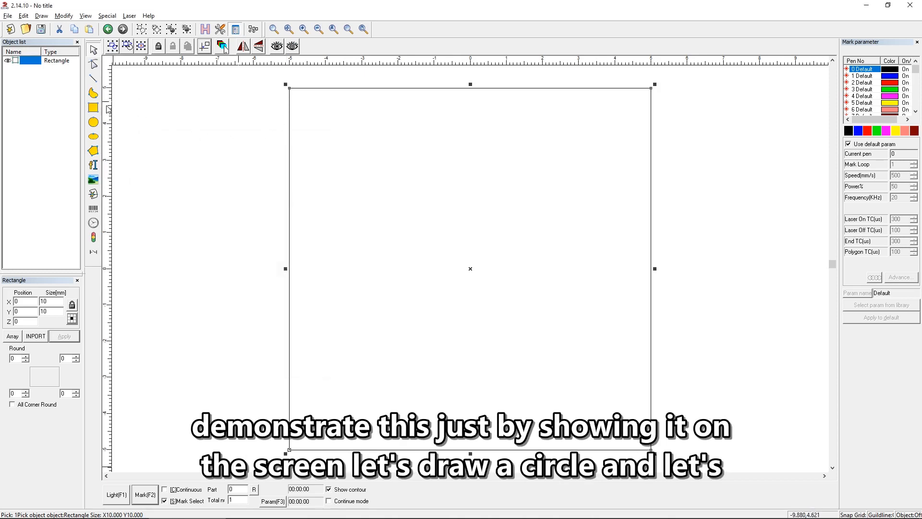
Draw a circle about 5.4 mm in diameter outside the rectangle, near its upper-left corner.
click(93, 122)
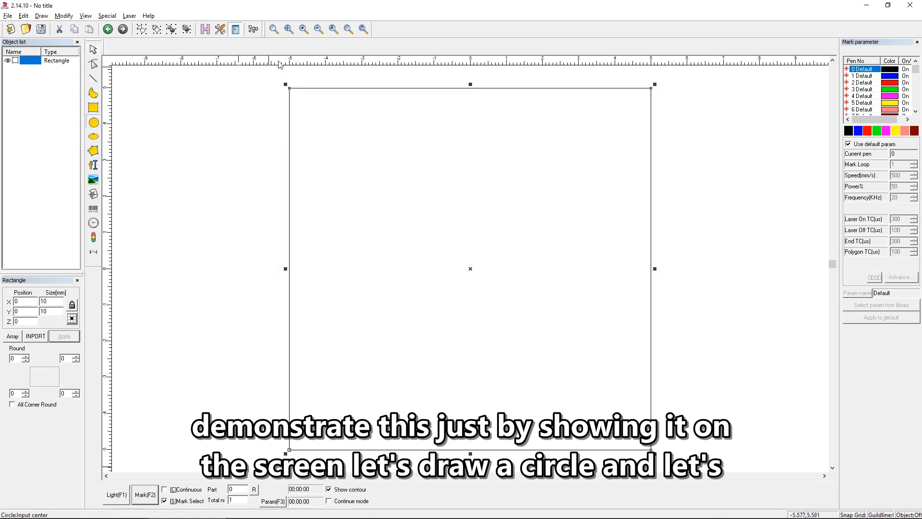
drag(171, 123, 259, 187)
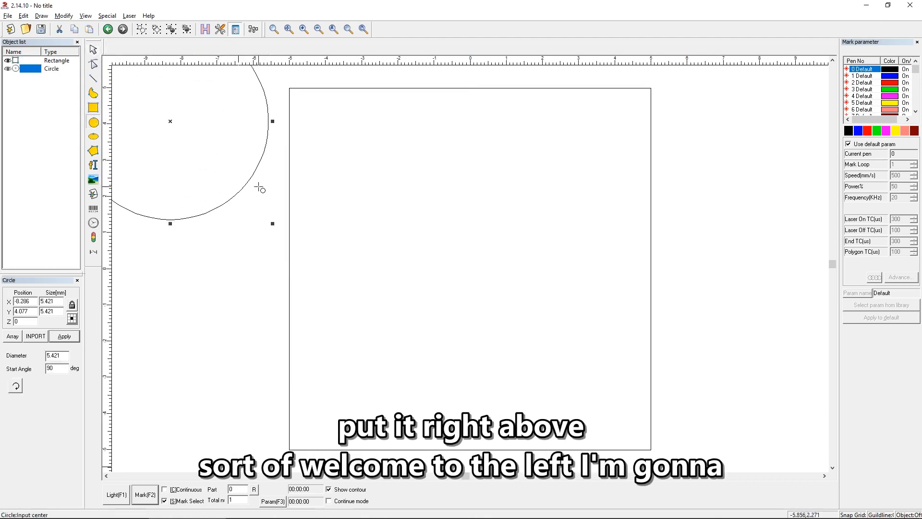
click(334, 29)
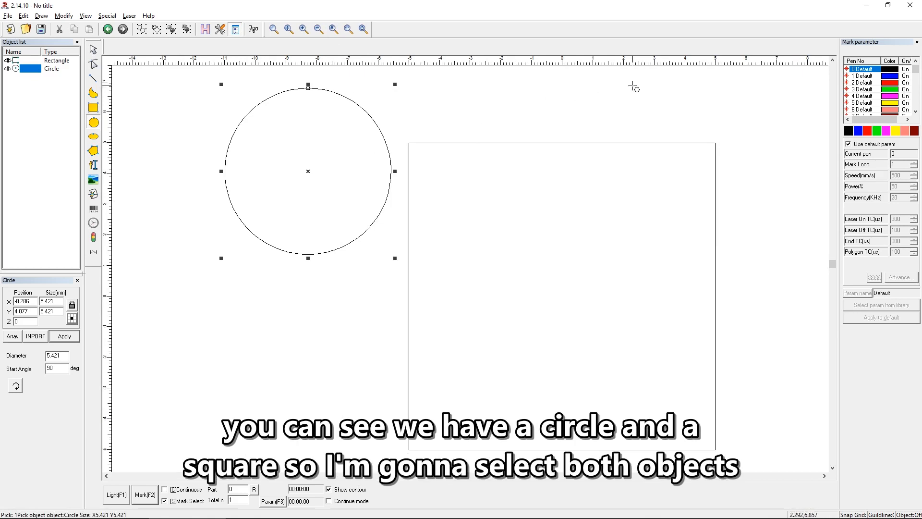
Hatch the circle and the rectangle together with All calc enabled and a line distance of 1 mm.
drag(484, 91, 288, 190)
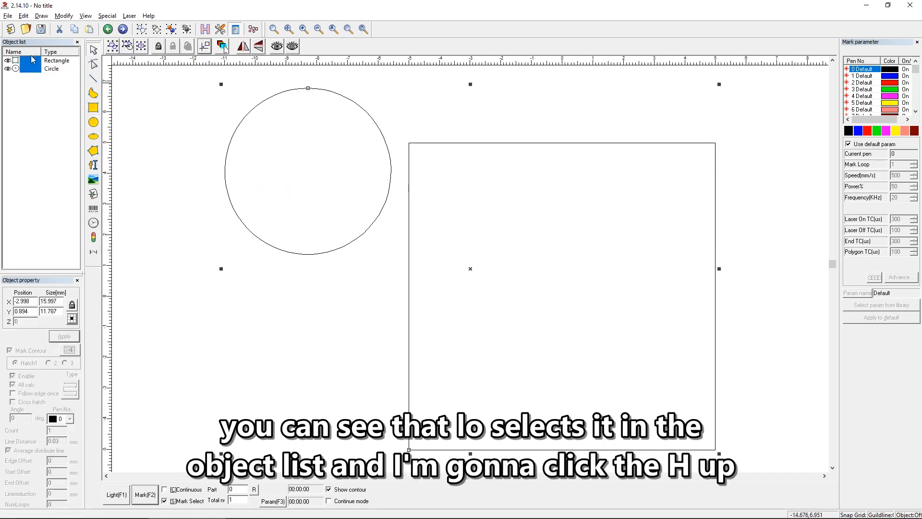
click(205, 29)
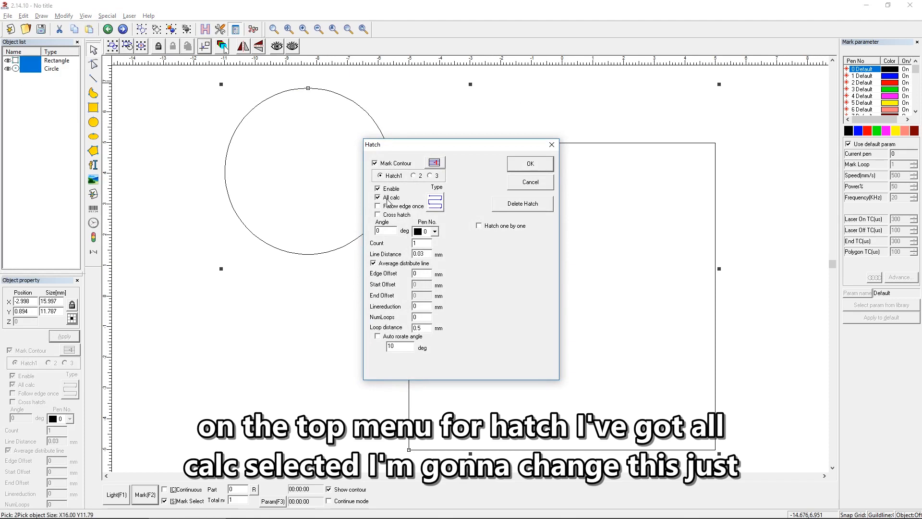
drag(427, 254, 354, 241)
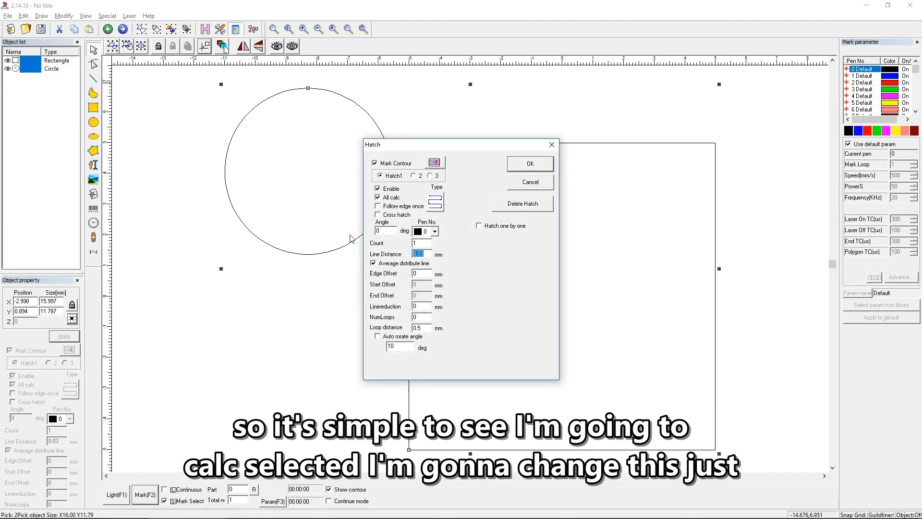
text(1)
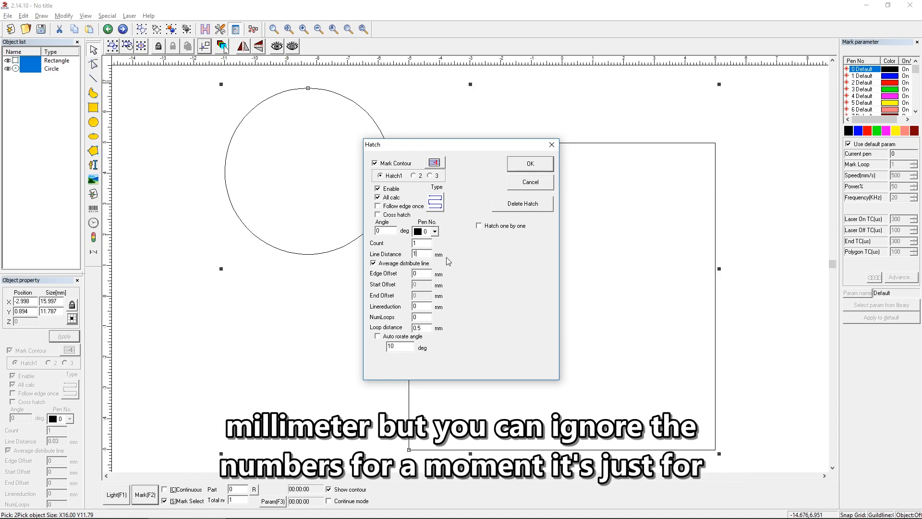
click(530, 163)
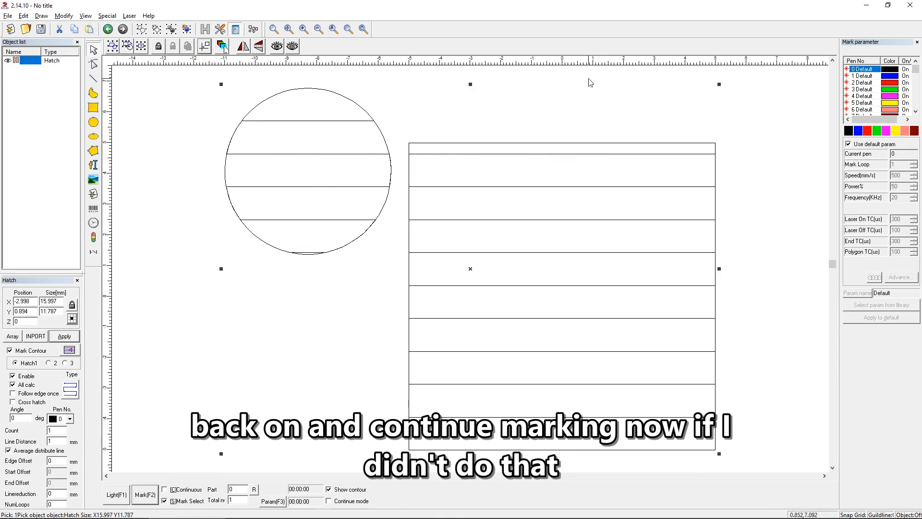
Undo the hatch, and apply a new hatch to both the circle and the rectangle.
key(ctrl+z)
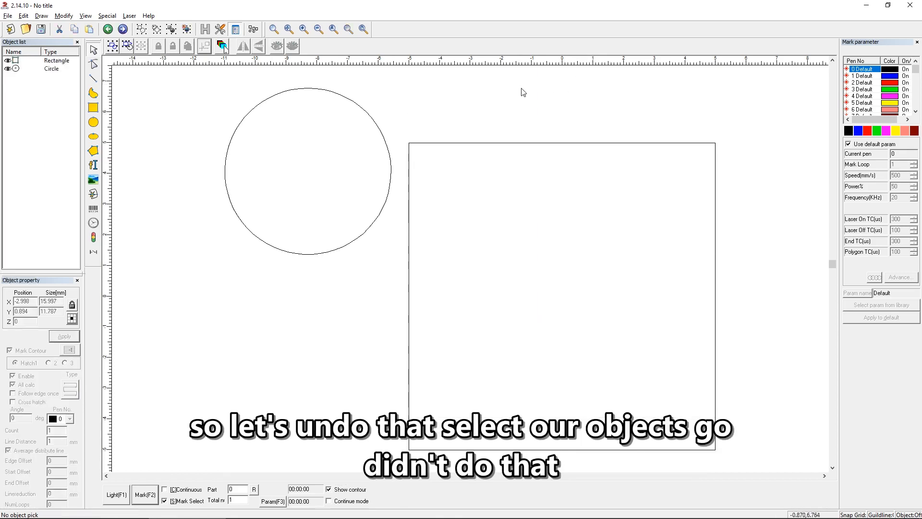
drag(482, 103, 432, 134)
key(ctrl+a)
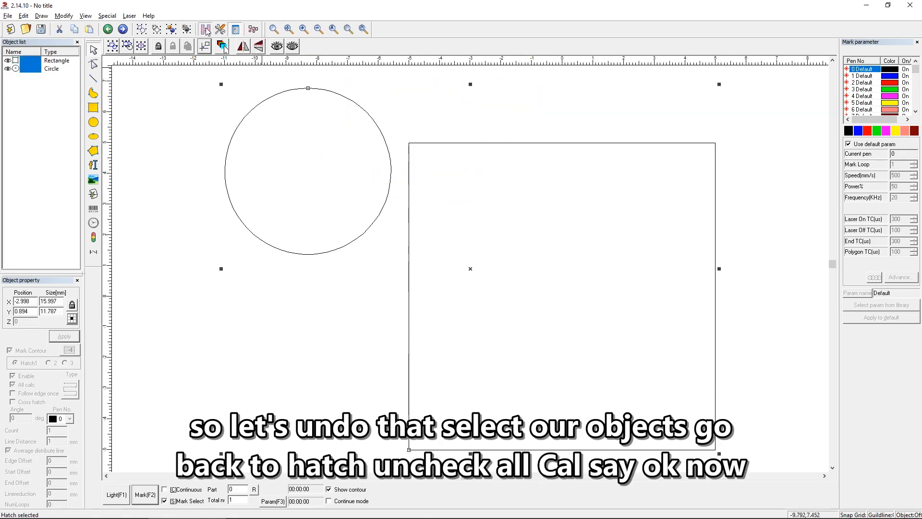
click(220, 29)
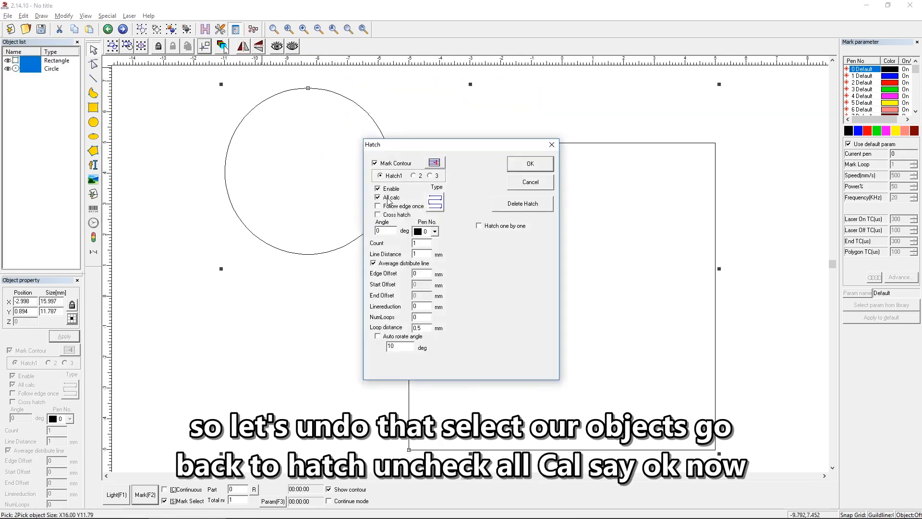
click(528, 164)
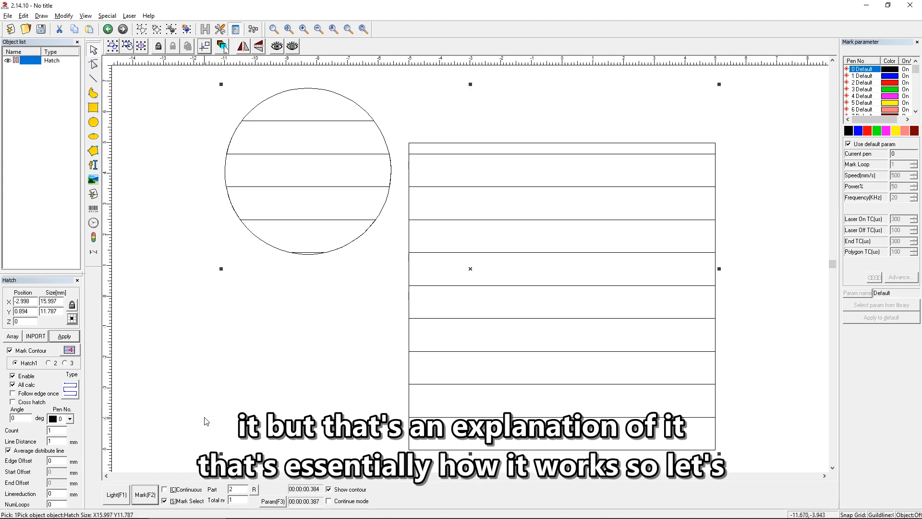
Undo the hatch and the drawing of the circle, leaving only the rectangle.
click(163, 260)
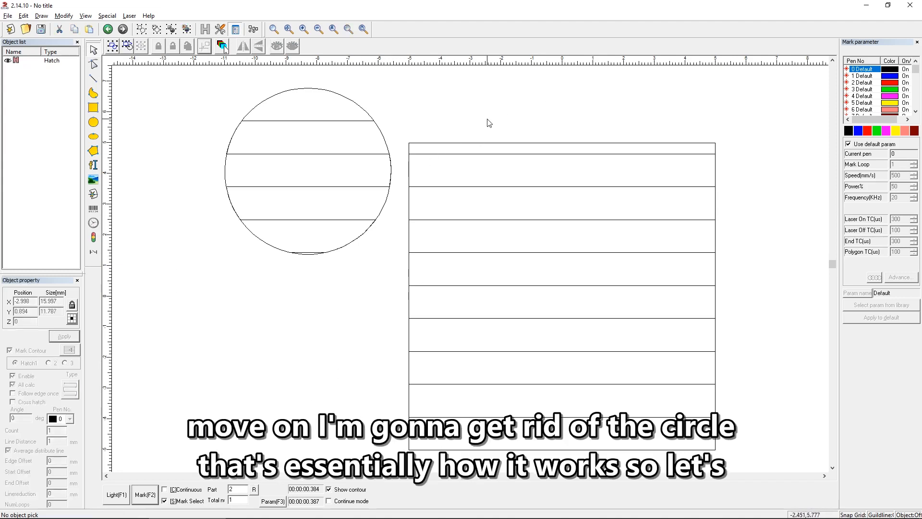
key(ctrl+z)
key(ctrl+z)
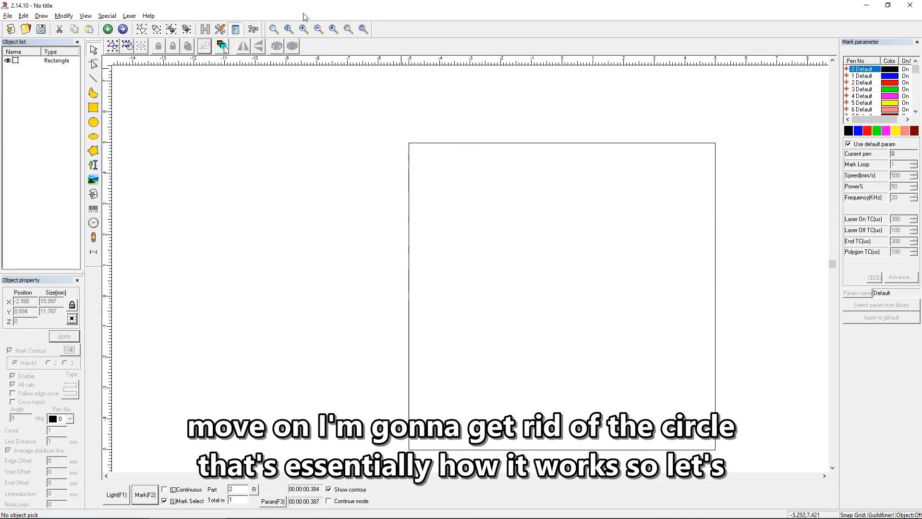
Select the remaining rectangle and send it to the origin.
click(409, 194)
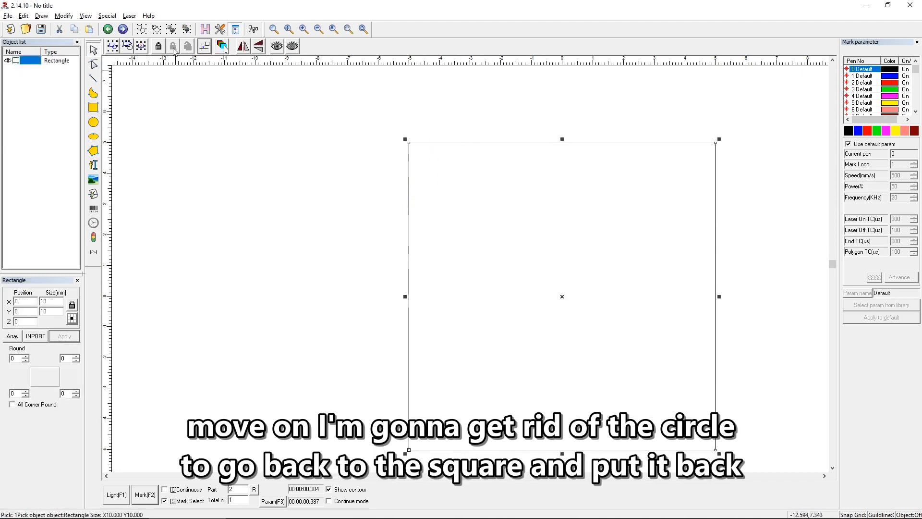
click(205, 47)
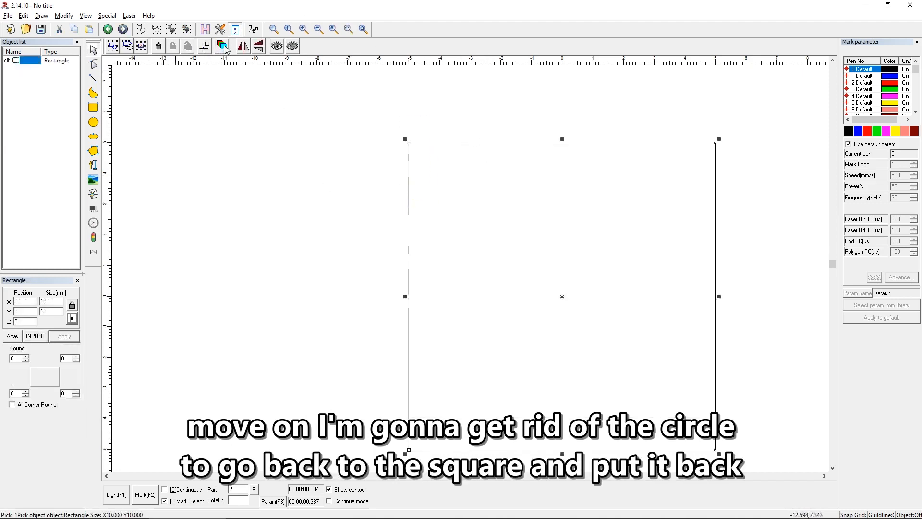
click(334, 29)
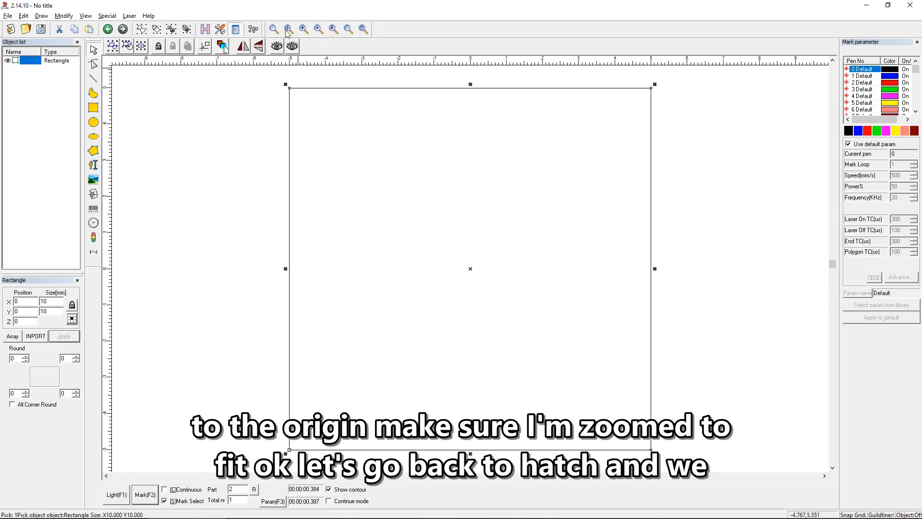
Hatch the rectangle with Cross hatch enabled, at an angle of 0 degrees and a line distance of 1 mm.
click(205, 29)
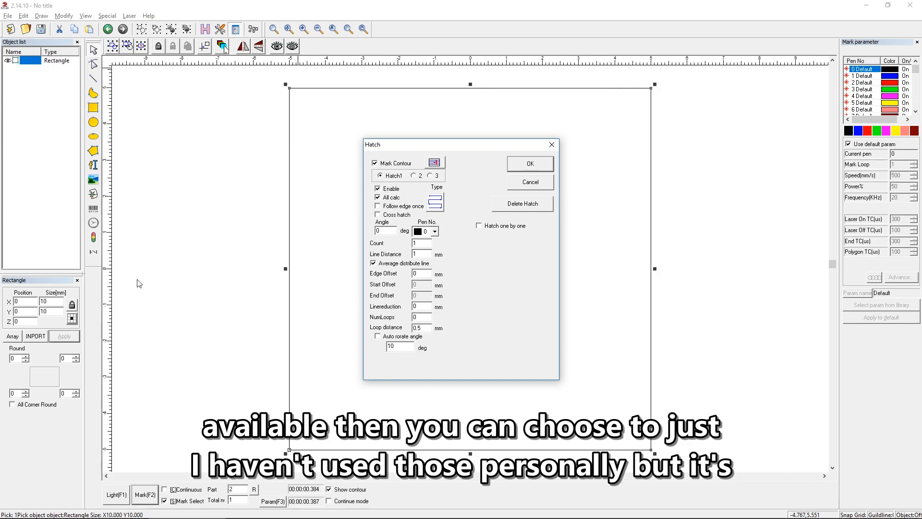
click(389, 208)
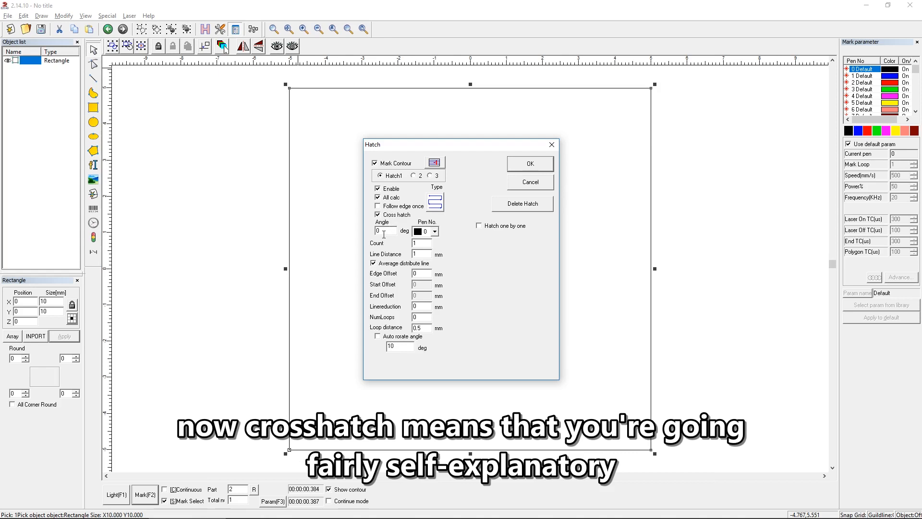
double_click(384, 232)
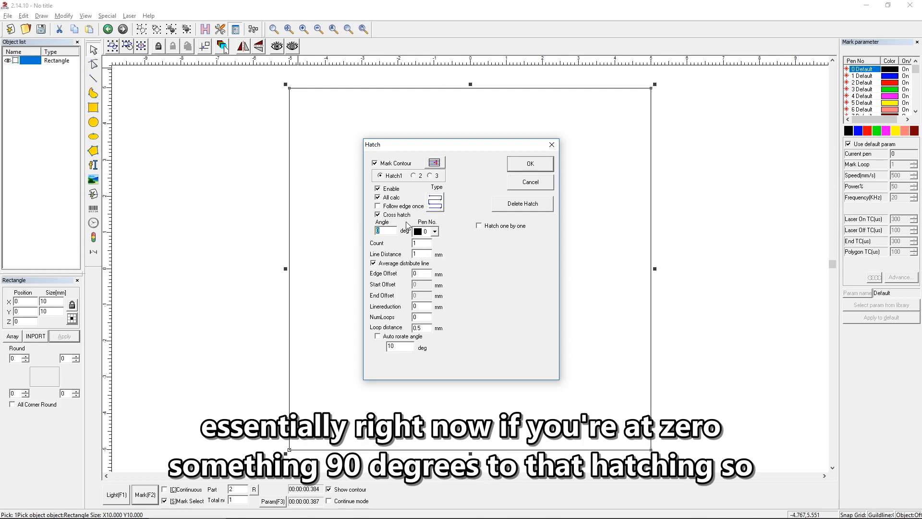
click(384, 230)
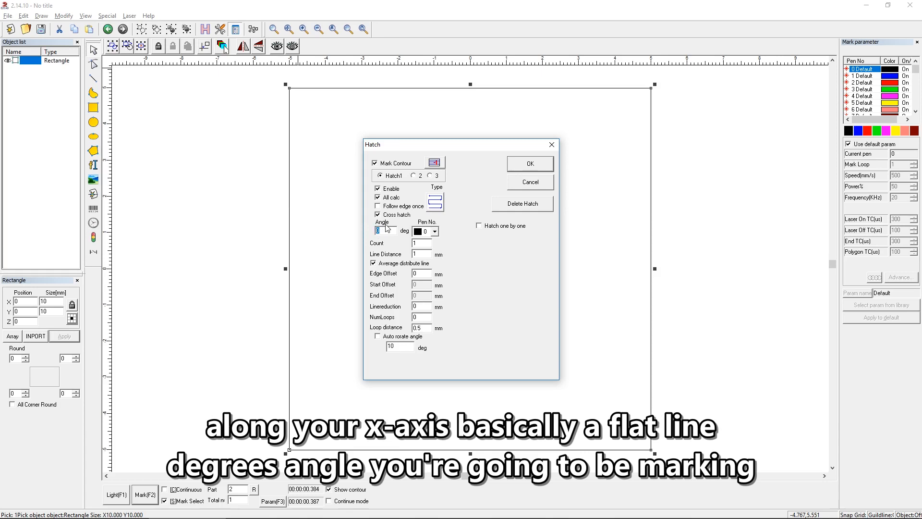
click(385, 228)
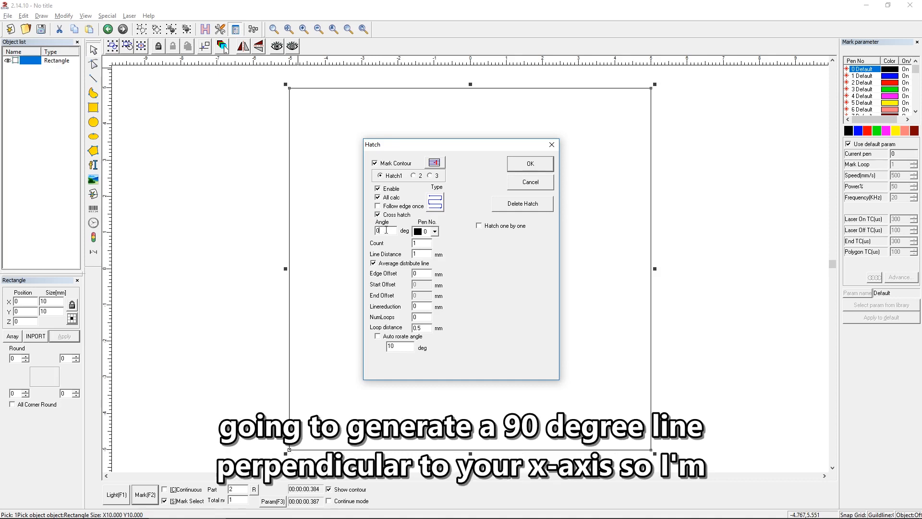
drag(419, 255, 412, 255)
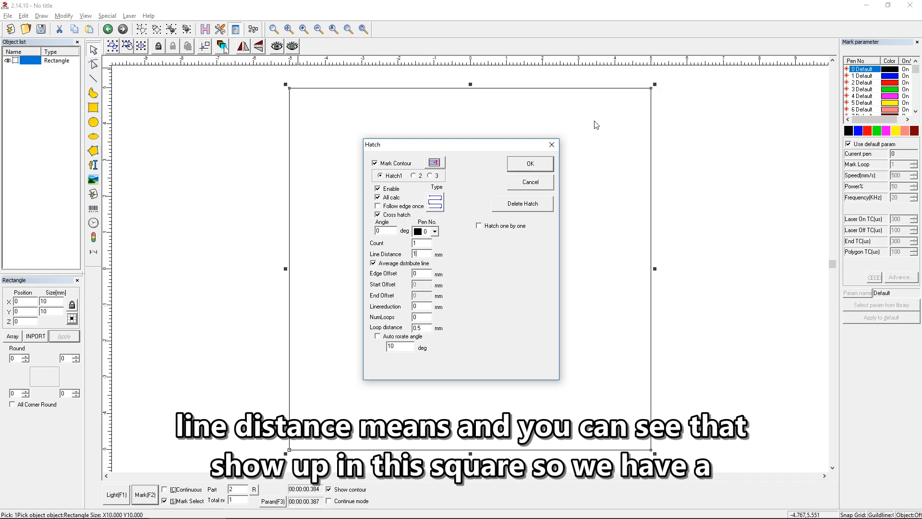
click(527, 165)
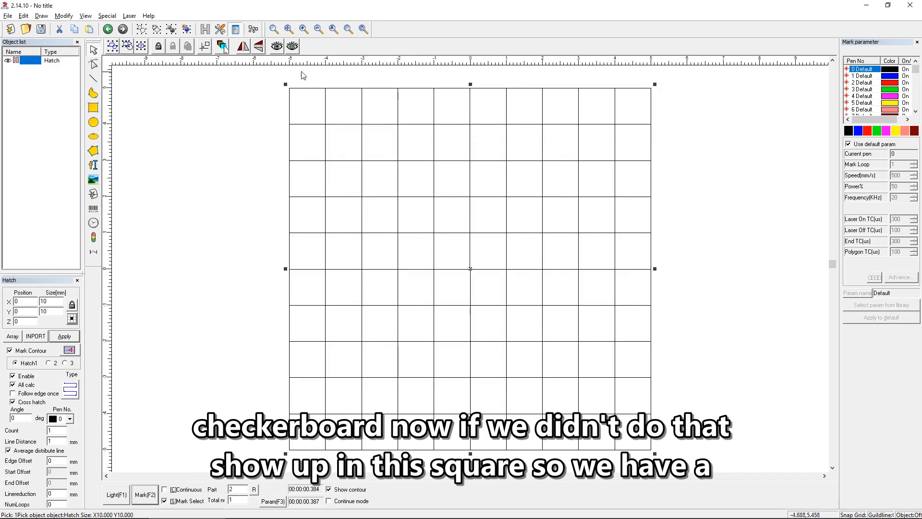
drag(351, 72, 246, 169)
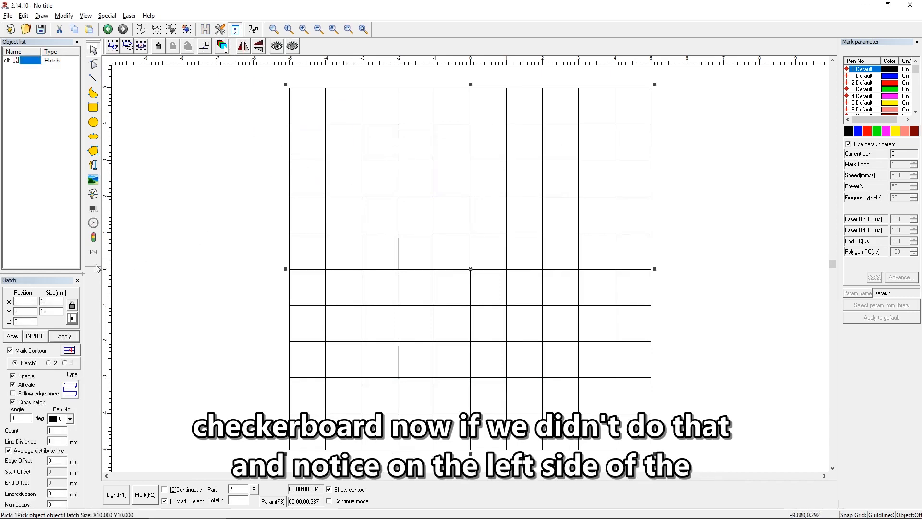
Enlarge the hatch properties area so all settings show, and remove the cross hatch from the rectangle's hatch.
drag(67, 275, 66, 172)
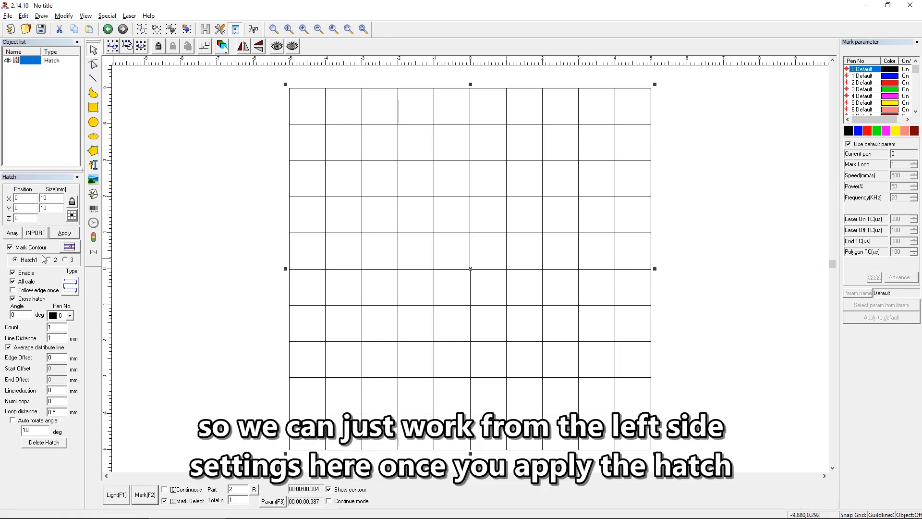
click(8, 346)
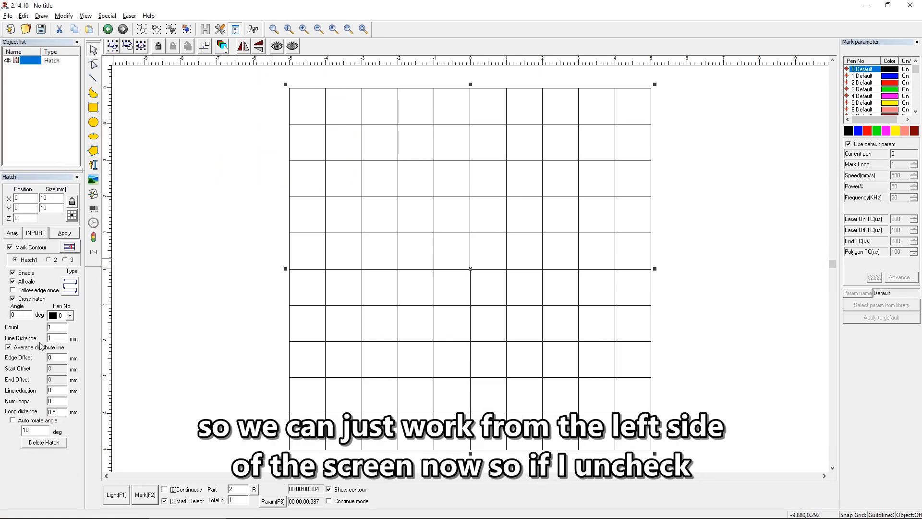
click(19, 299)
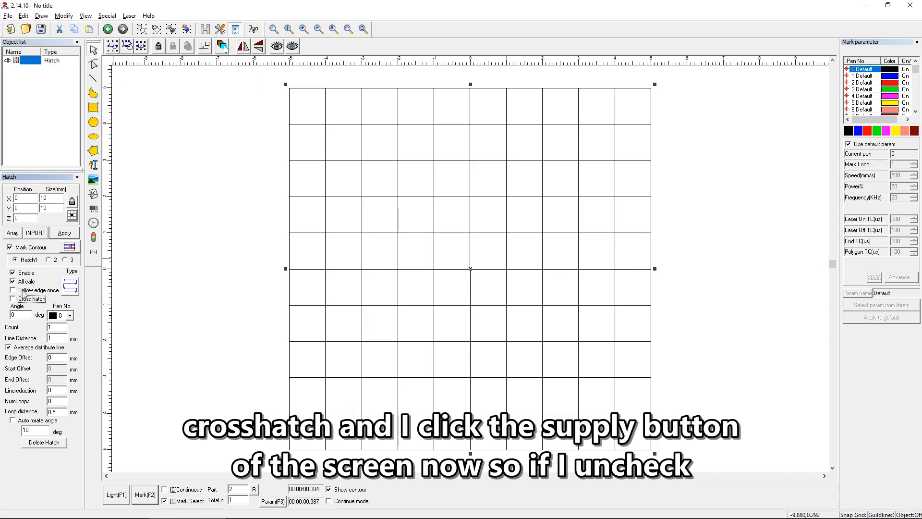
click(56, 234)
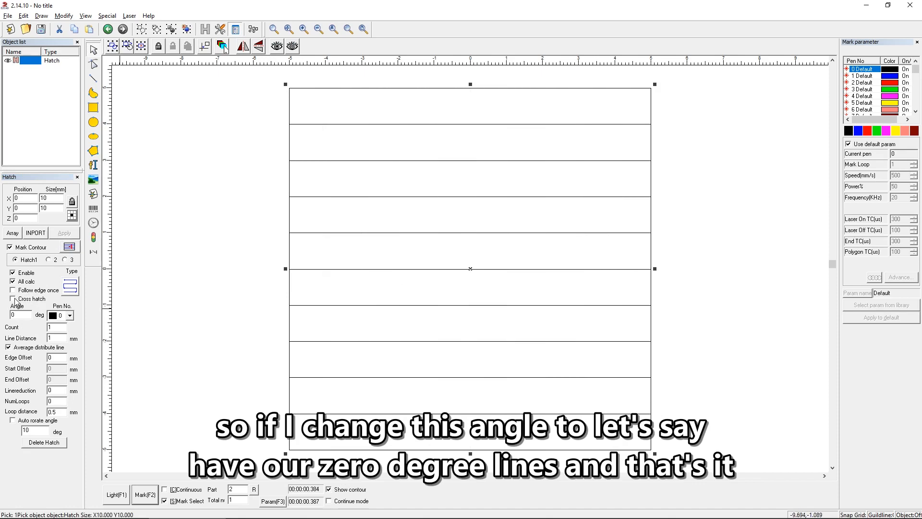
Apply a hatch angle of 45 degrees to the rectangle, and add the cross hatch to it.
double_click(16, 314)
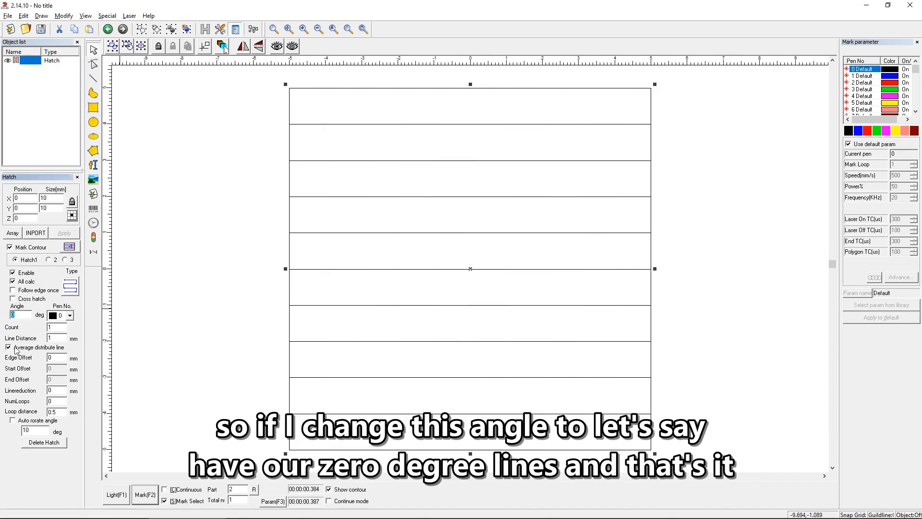
text(45)
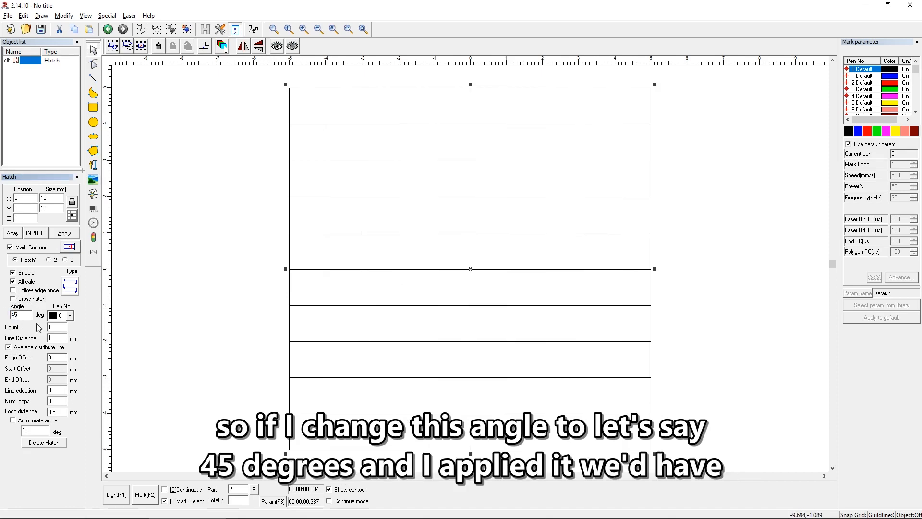
click(60, 234)
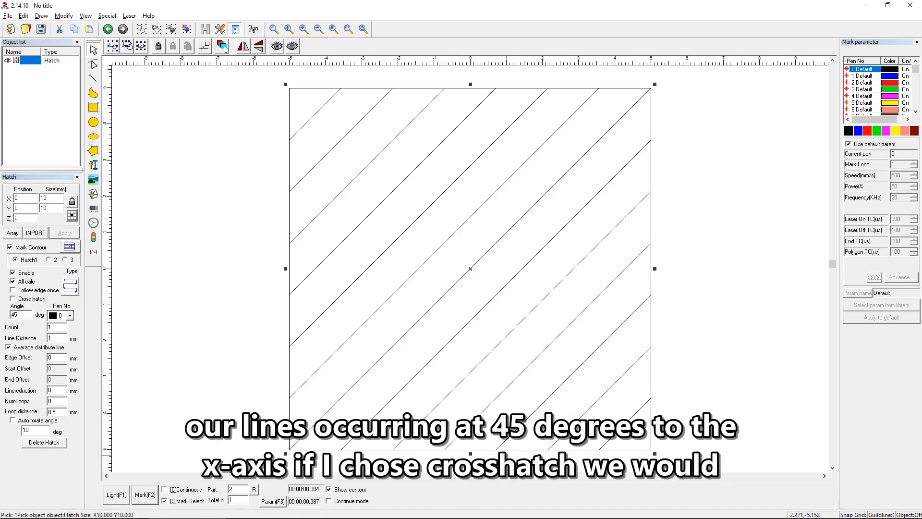
click(17, 299)
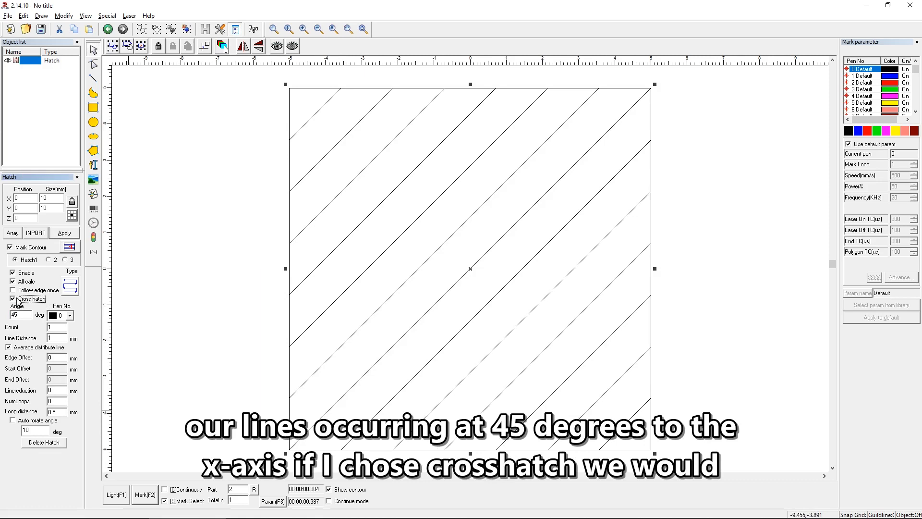
click(63, 234)
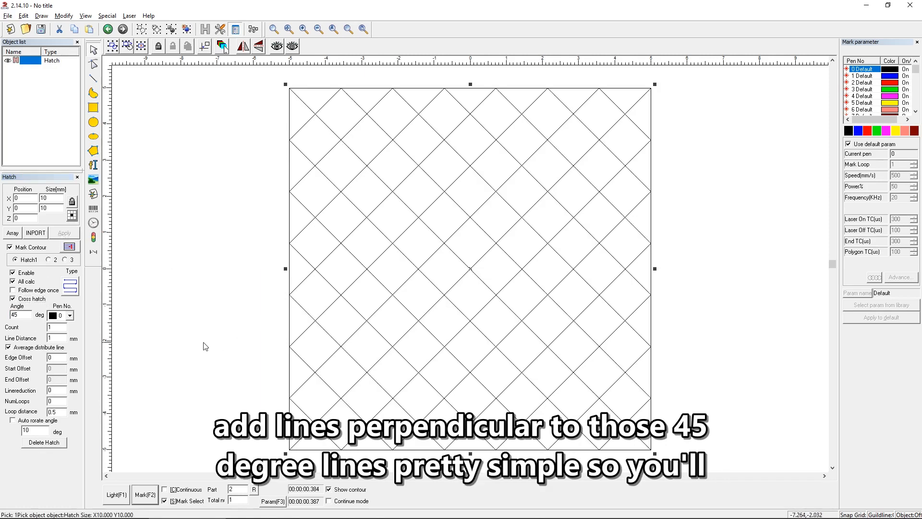
double_click(35, 300)
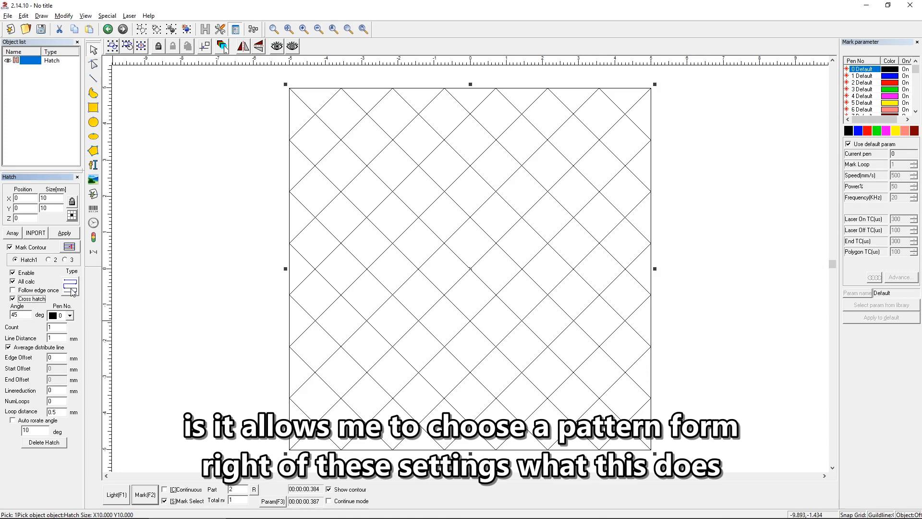
Hatch the rectangle with the one-way line type at 0 degrees without cross hatch, and mark it.
click(70, 287)
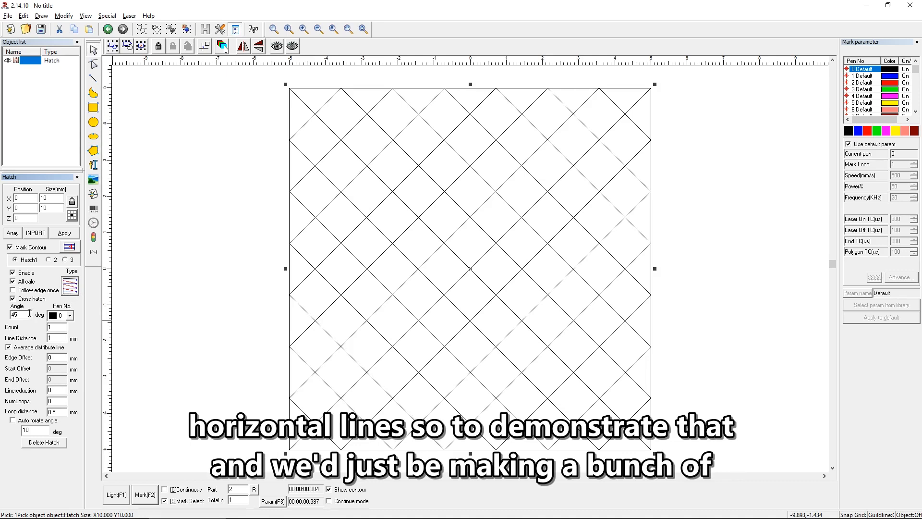
drag(29, 313, 3, 311)
text(0)
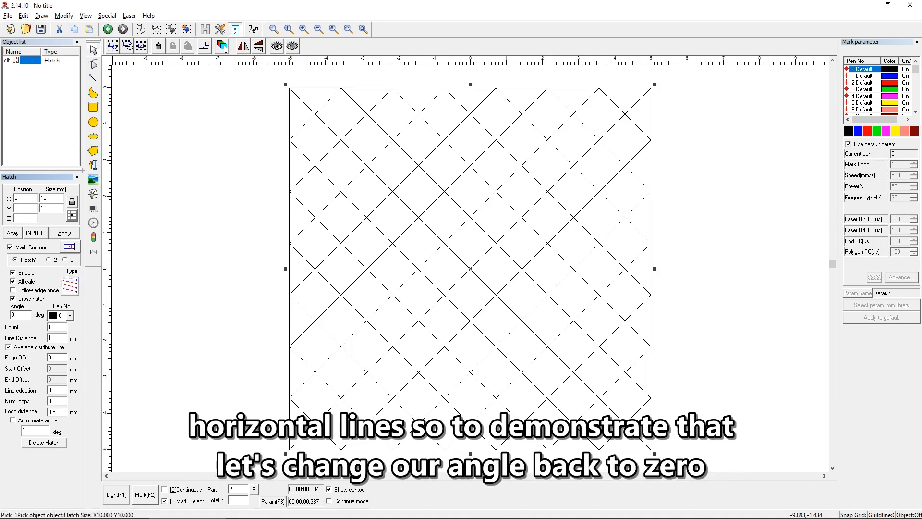
click(58, 234)
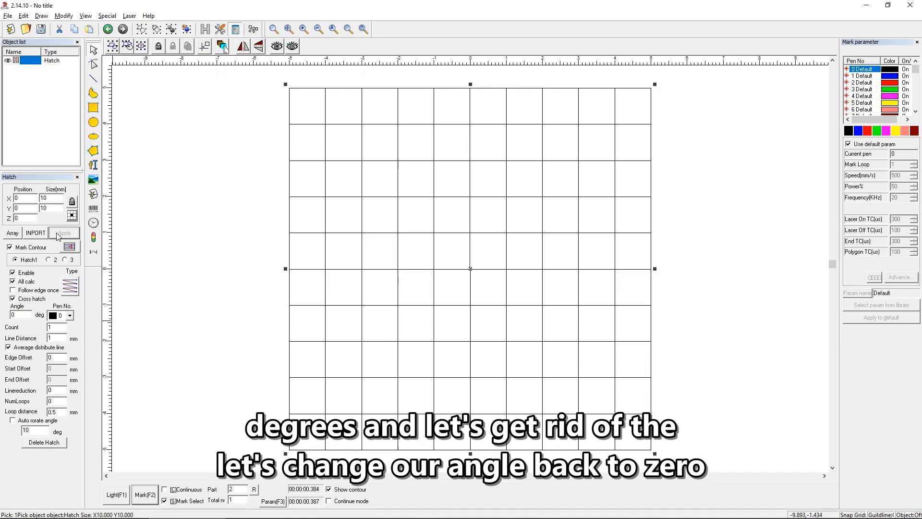
click(24, 299)
click(58, 234)
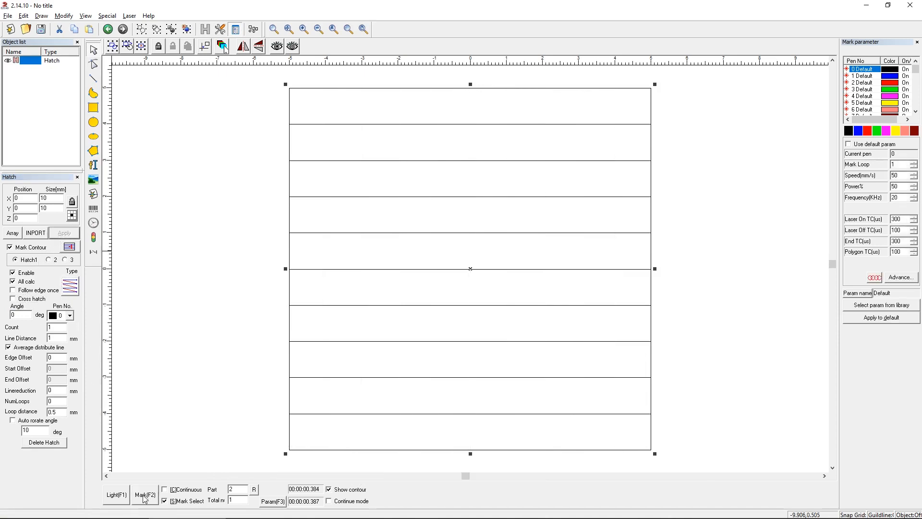
click(145, 495)
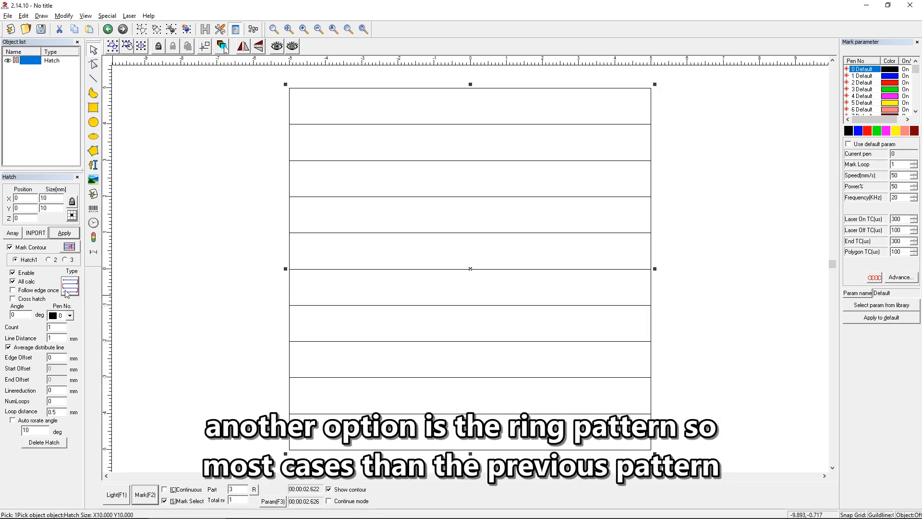
Cycle the hatch type through the ring and back-and-forth patterns, ending on the one-way line pattern.
click(70, 290)
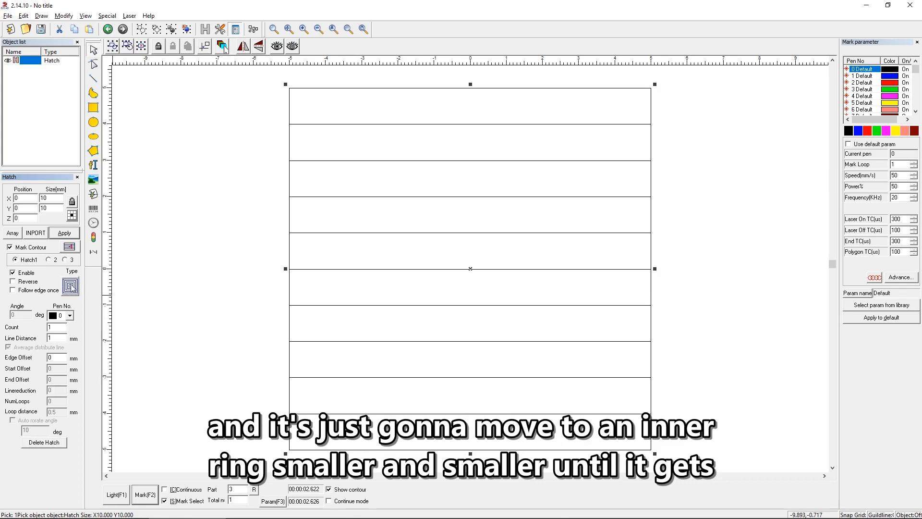
click(70, 287)
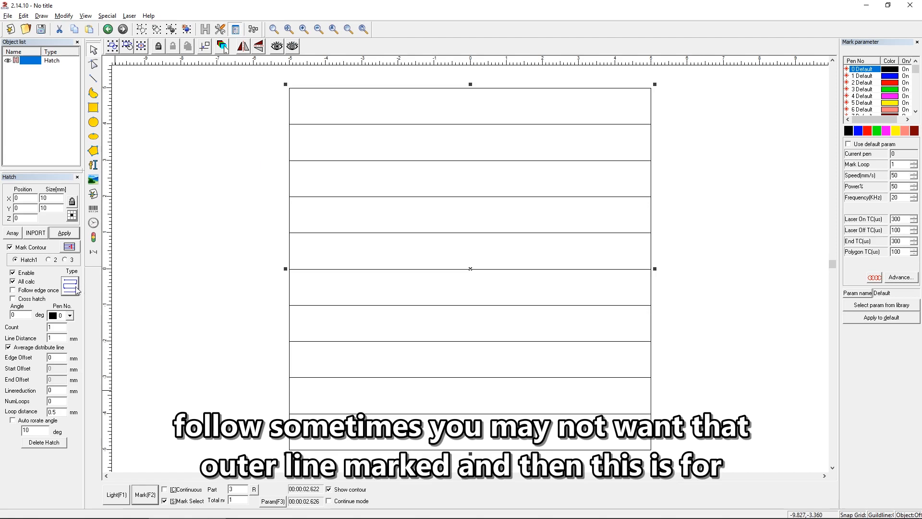
click(75, 289)
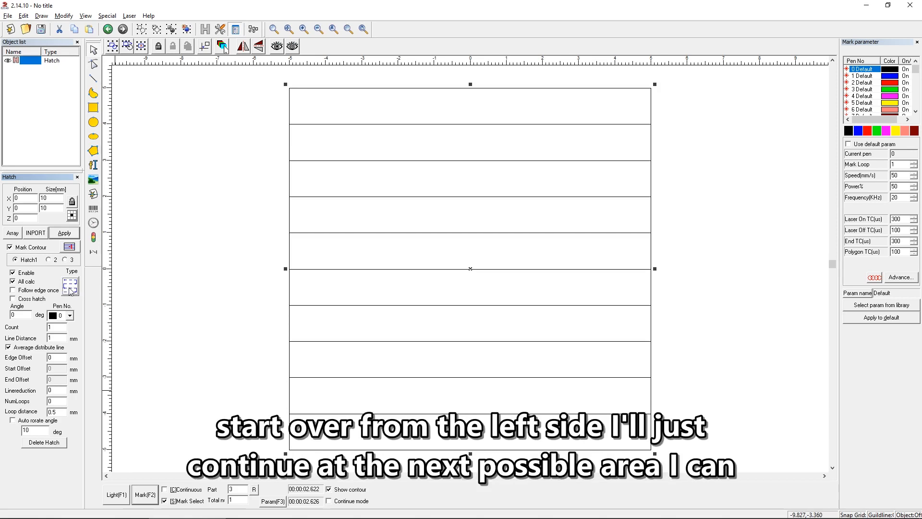
click(70, 288)
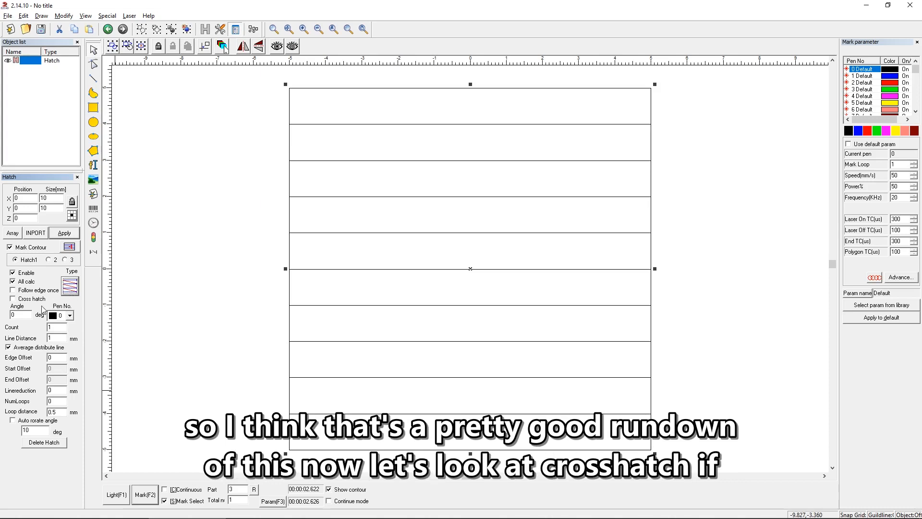
Apply cross hatch with the one-way line type to the rectangle, and mark it after a light preview.
click(13, 298)
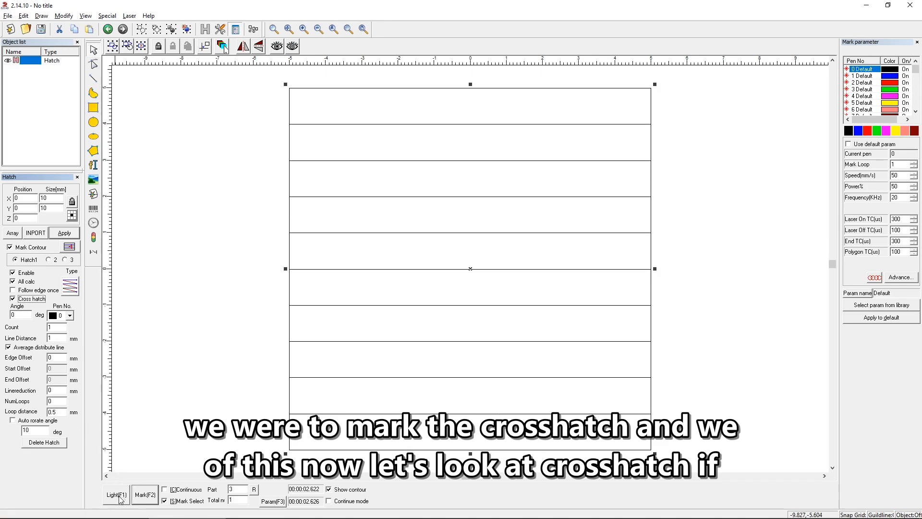
click(65, 235)
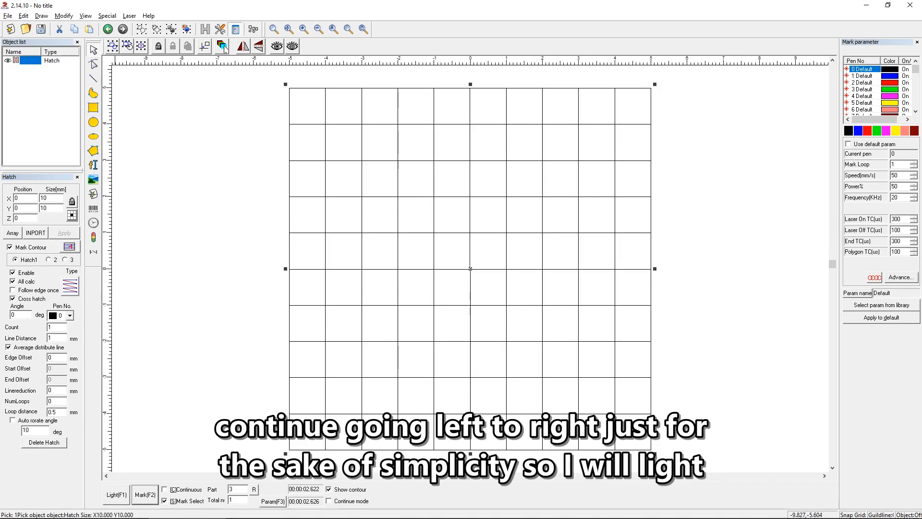
click(115, 502)
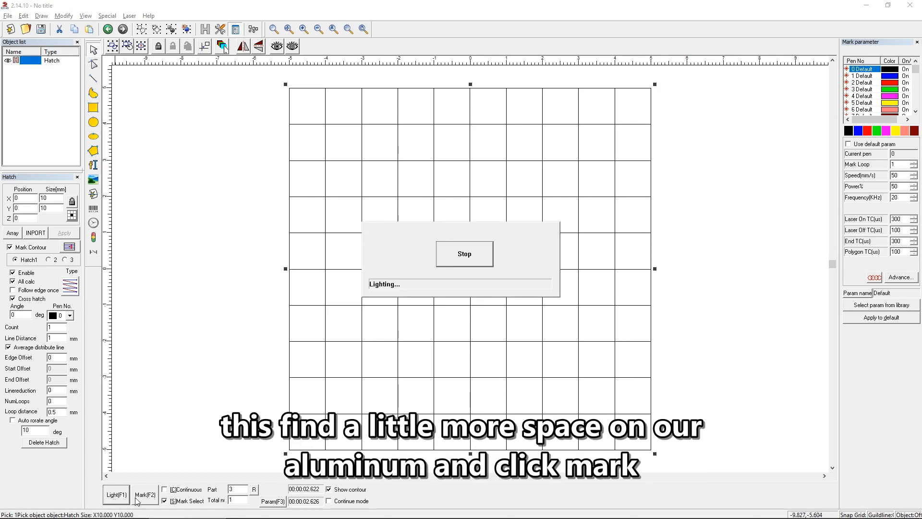
click(461, 255)
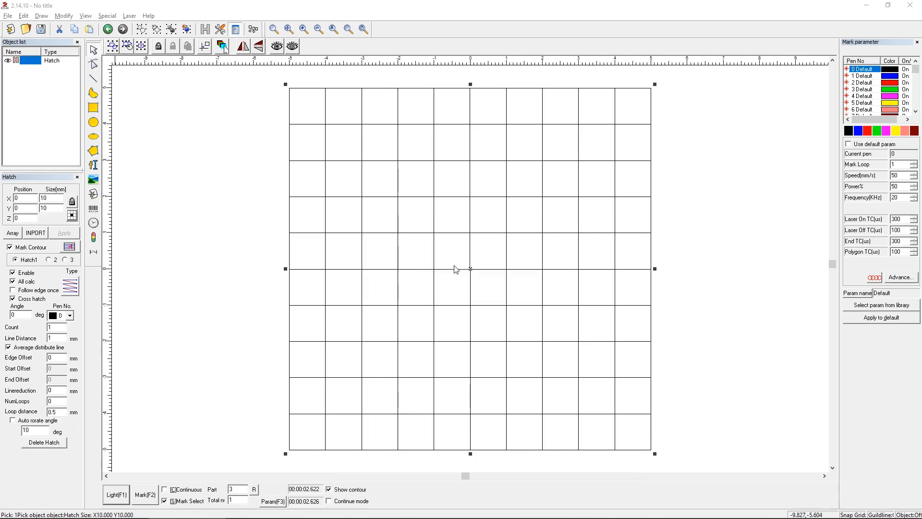
click(152, 495)
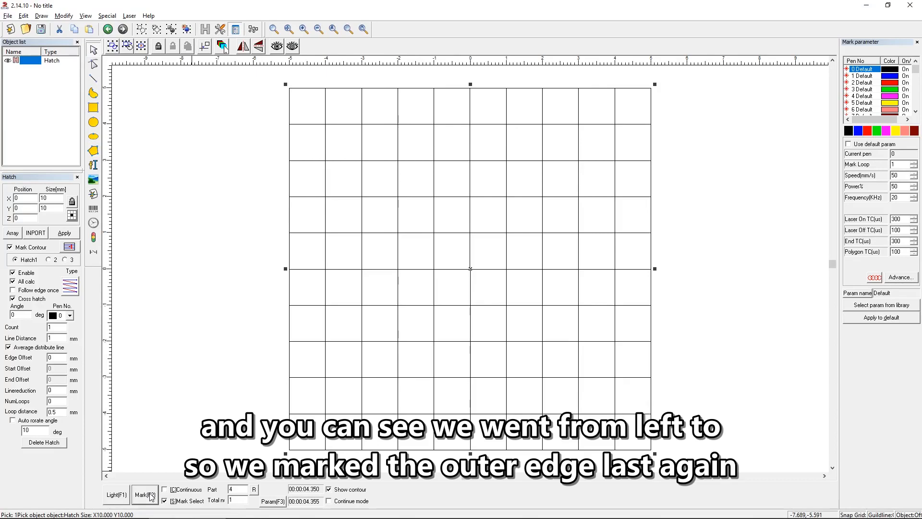
Set the cross hatch angle to 45 degrees and apply it to the rectangle.
double_click(26, 315)
text(45)
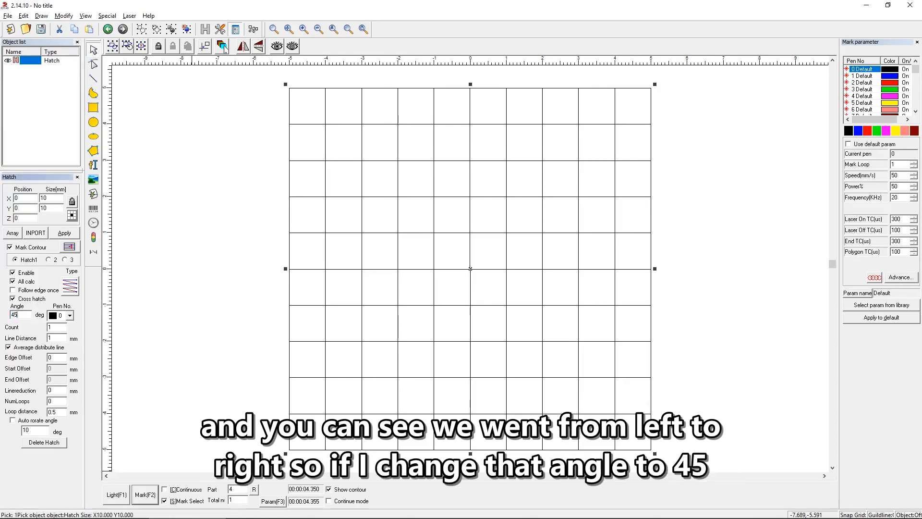
click(64, 233)
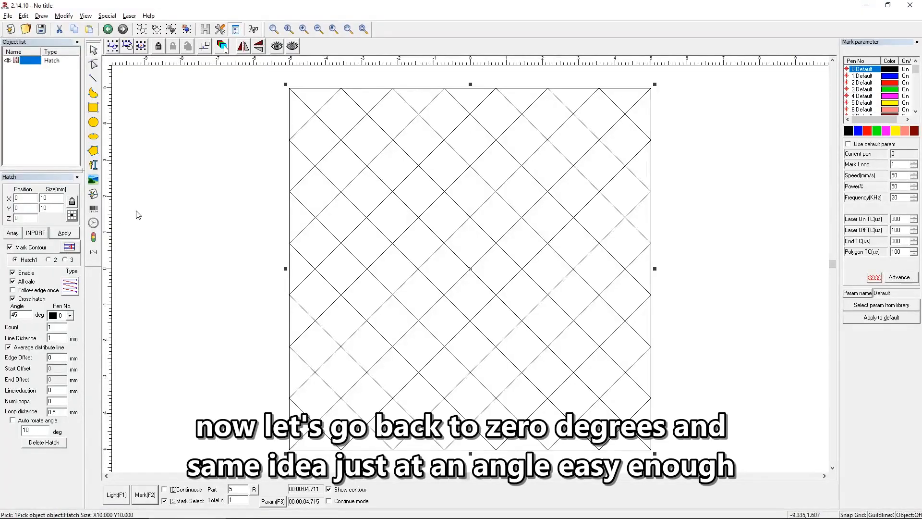
Set the rectangle's hatch angle to 0 degrees, turn off cross hatch, and apply the change.
drag(23, 314, 2, 315)
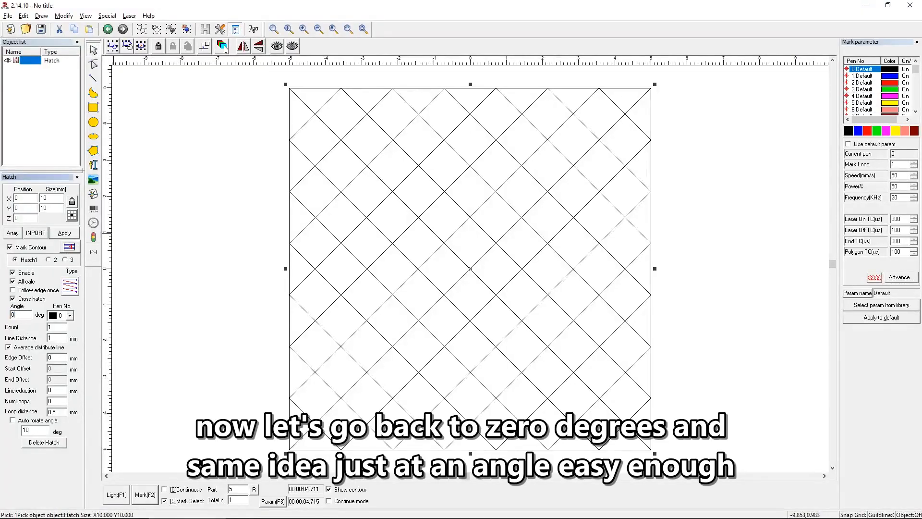
click(13, 298)
click(53, 236)
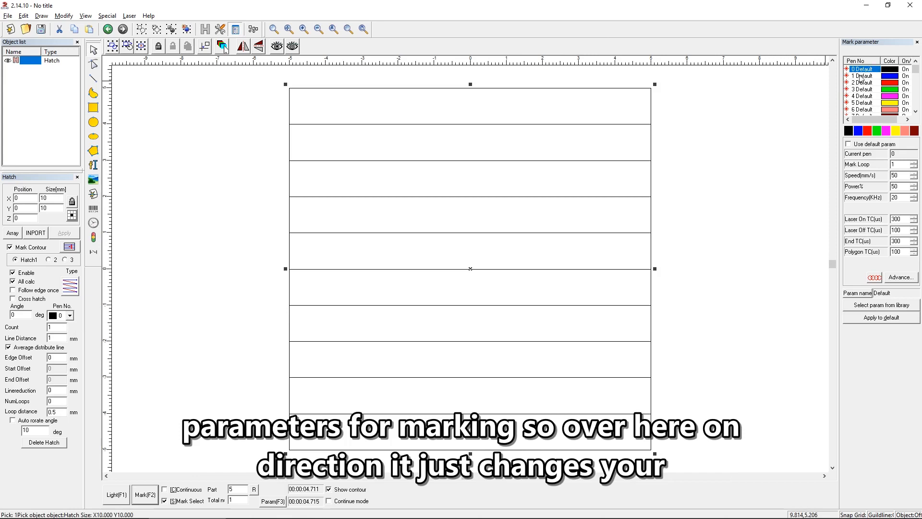
Toggle the default parameters on and back off for pen 0, leaving pen 0 chosen with nothing selected on the canvas.
mouse_move(915, 70)
mouse_down()
mouse_move(909, 107)
mouse_move(916, 70)
mouse_up()
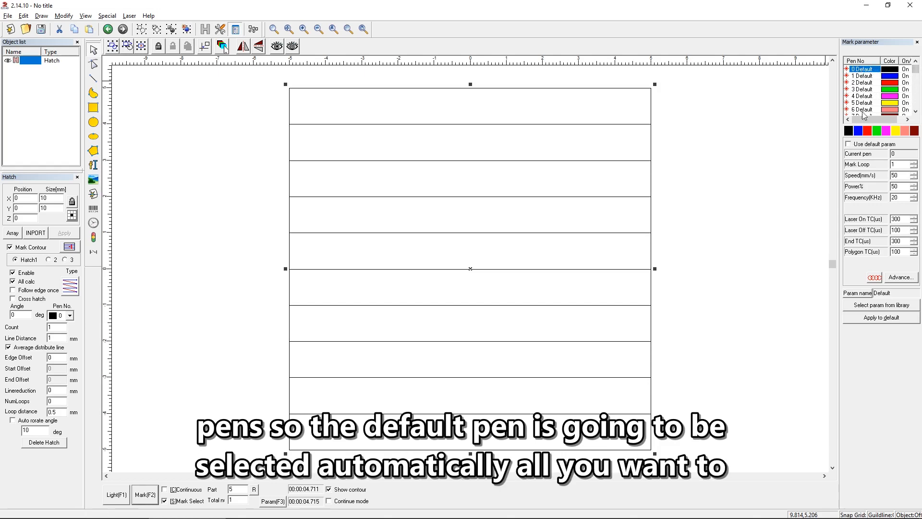
click(848, 145)
click(848, 144)
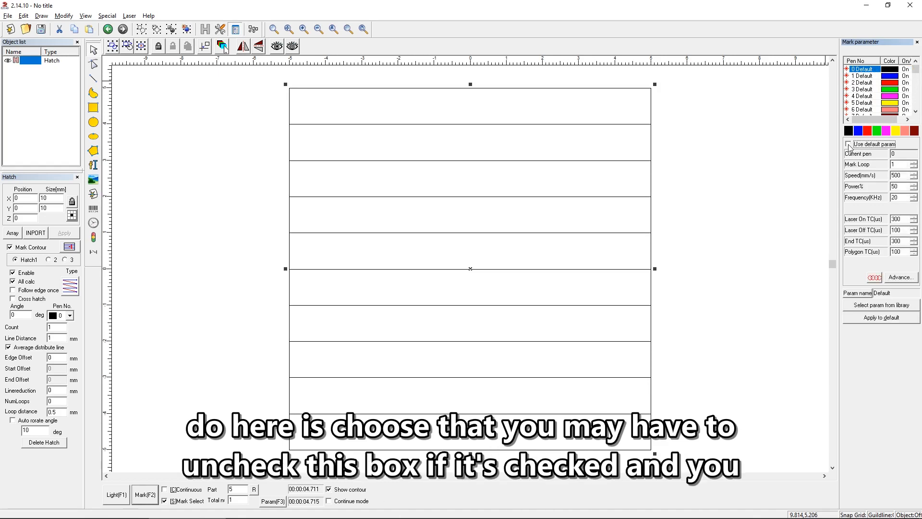
click(719, 151)
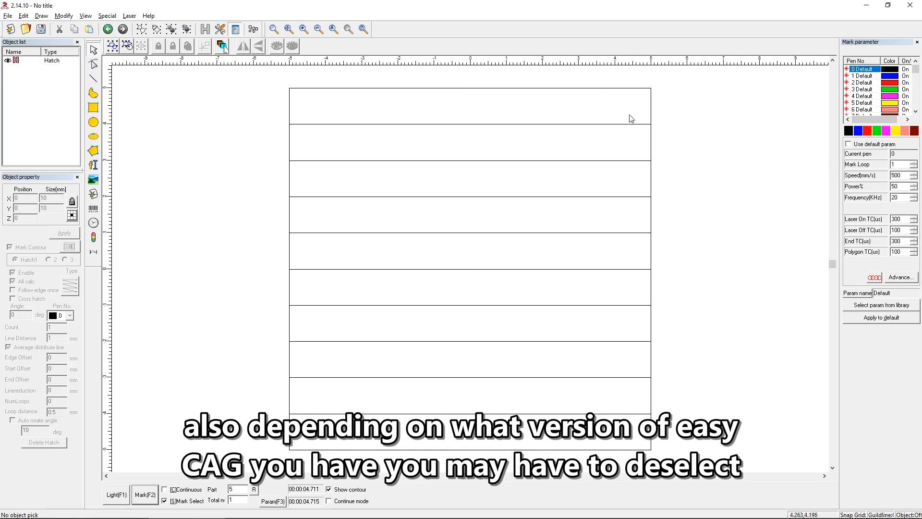
drag(679, 76, 510, 222)
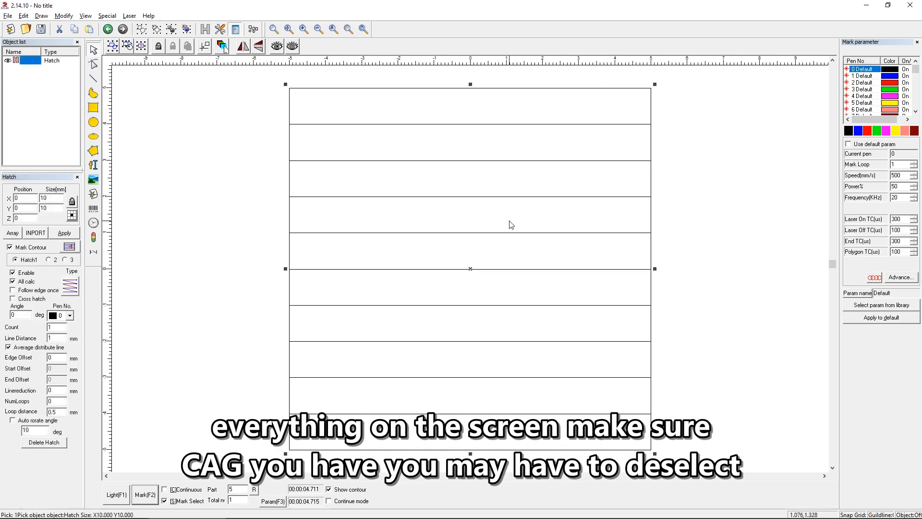
click(694, 186)
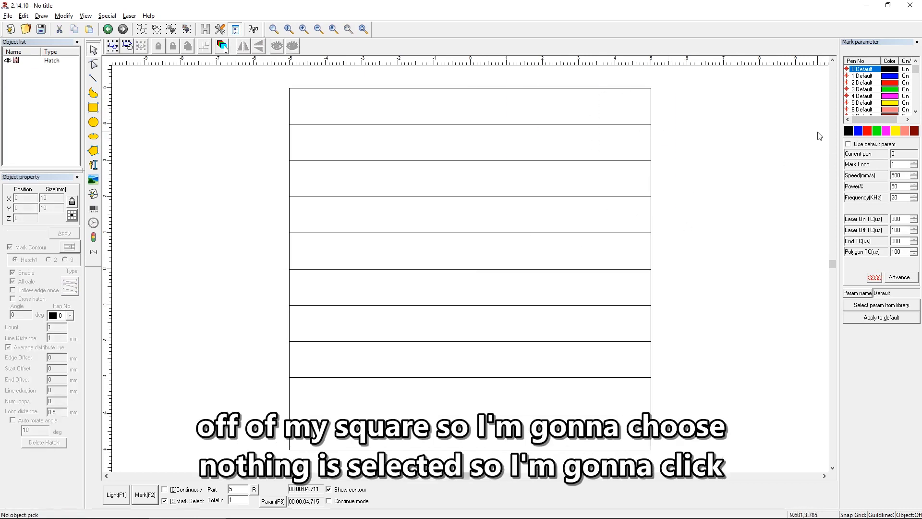
click(877, 69)
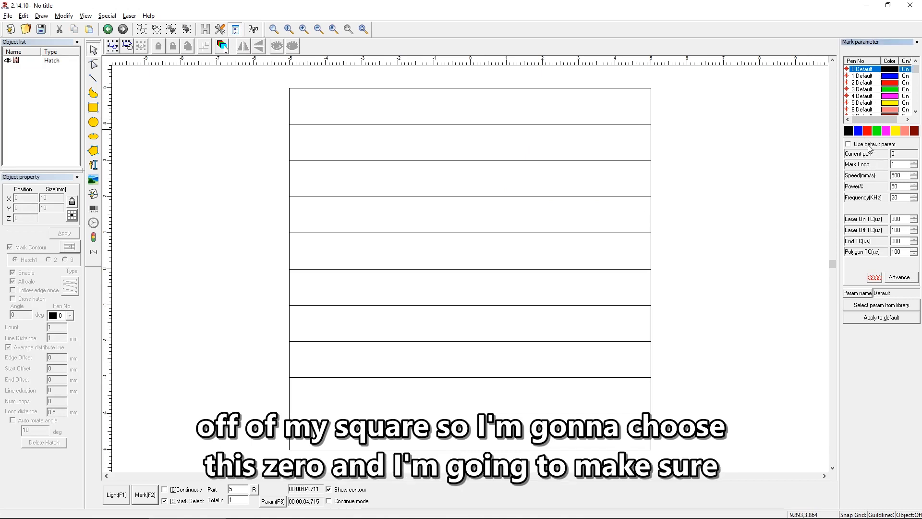
Examine pen 0's mark loop, speed, power and frequency settings, and check the rectangle's hatch settings.
double_click(901, 164)
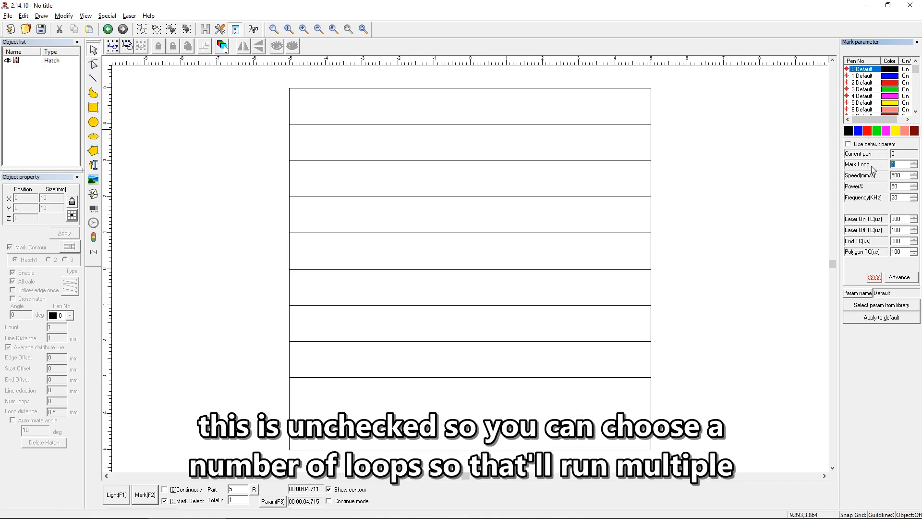
click(899, 176)
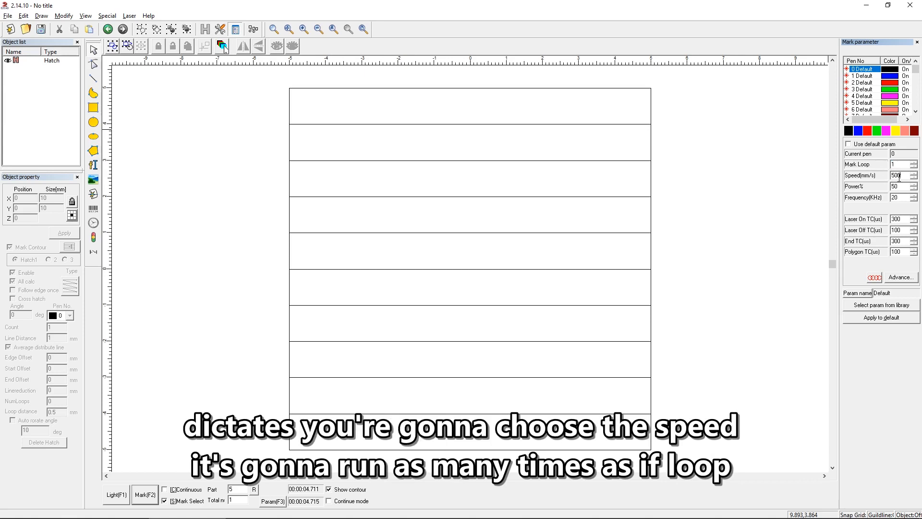
click(896, 187)
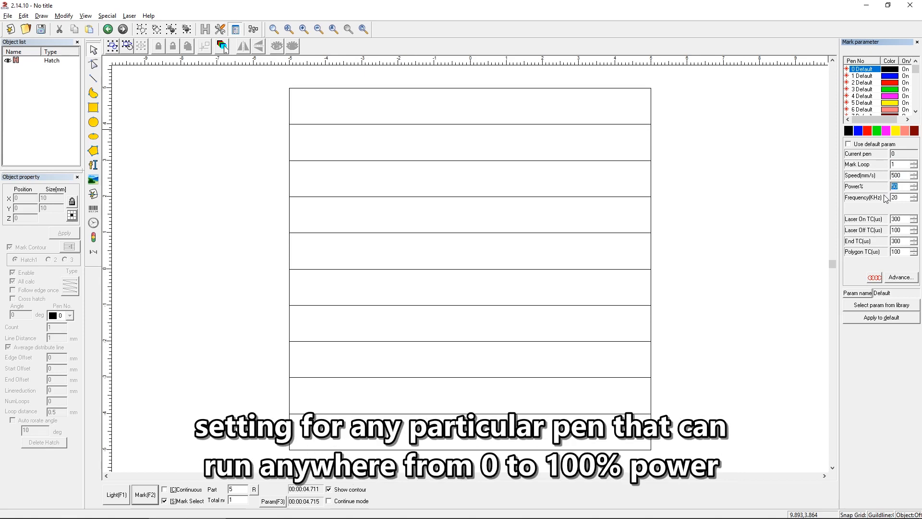
click(895, 197)
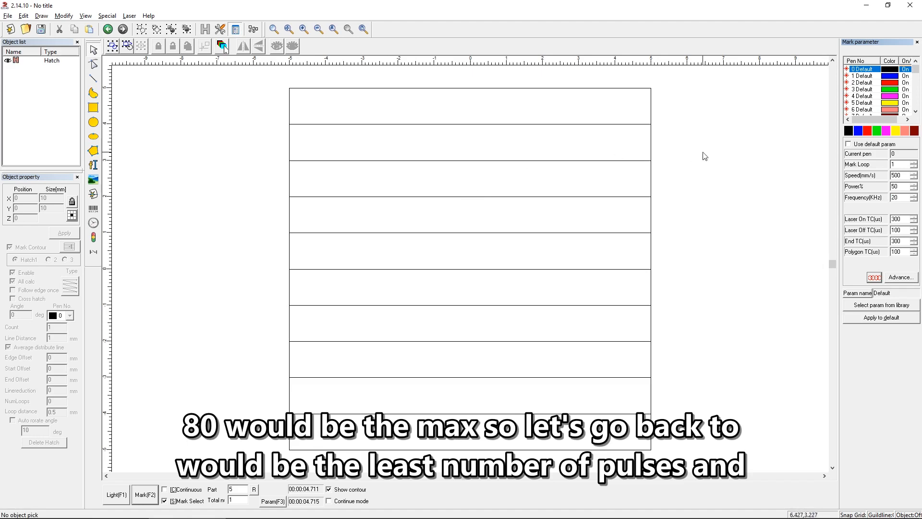
mouse_move(704, 153)
mouse_down()
mouse_move(444, 298)
mouse_move(214, 378)
mouse_up()
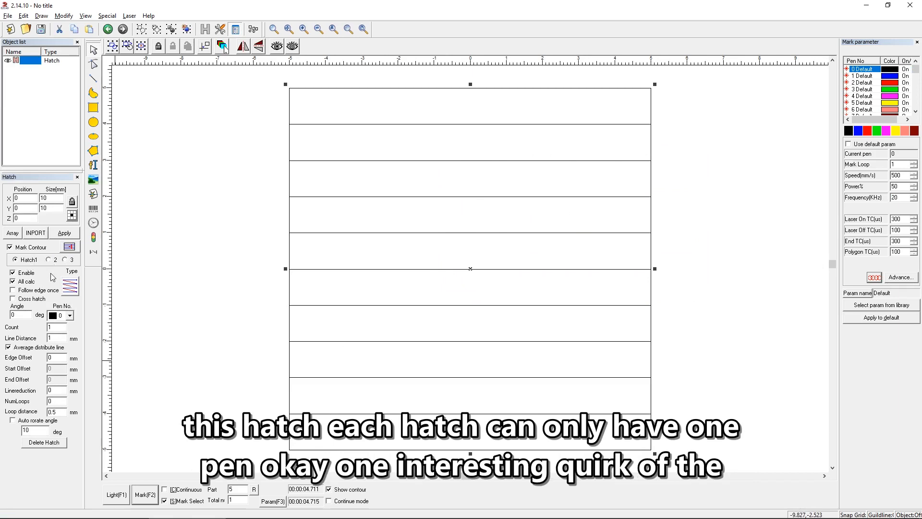
click(219, 374)
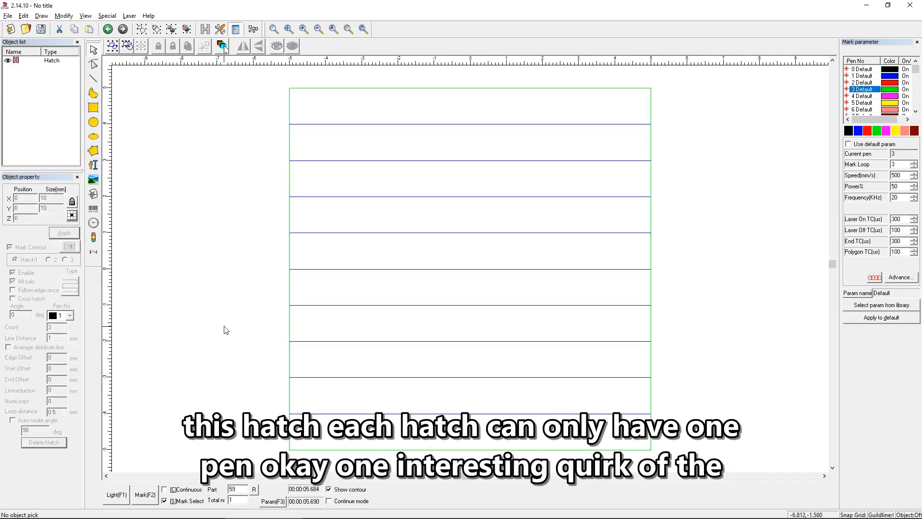
drag(670, 202, 380, 337)
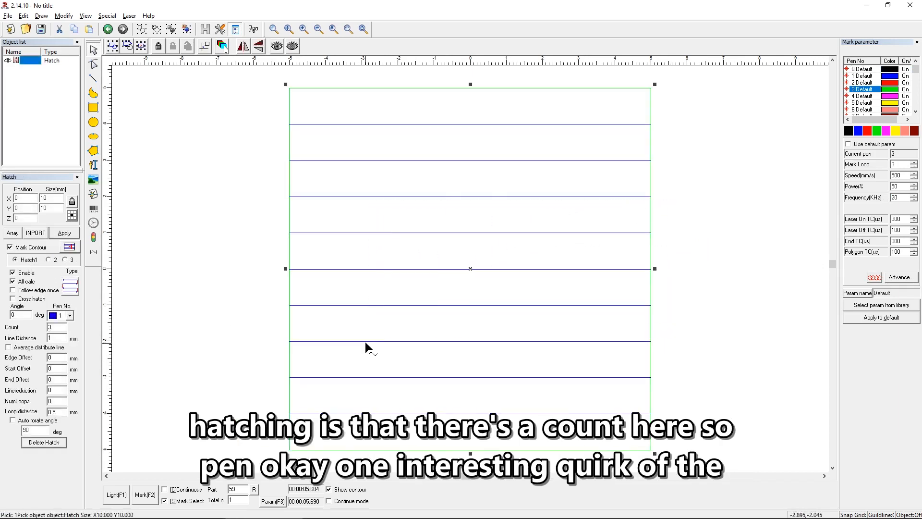
drag(54, 327, 16, 325)
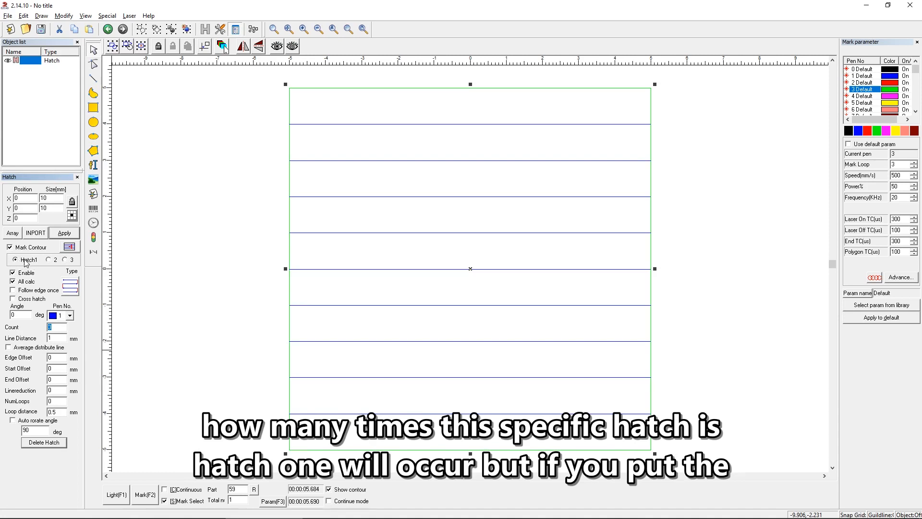
click(62, 328)
drag(62, 328, 43, 332)
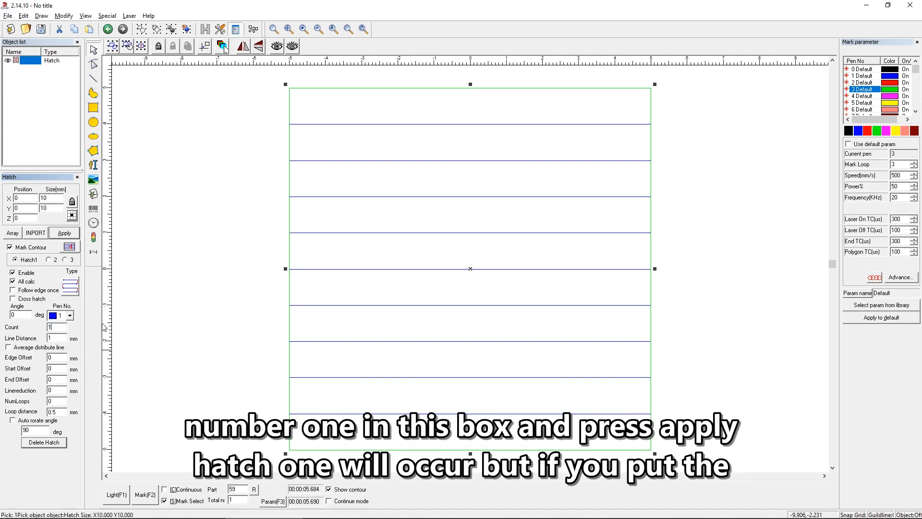
click(148, 325)
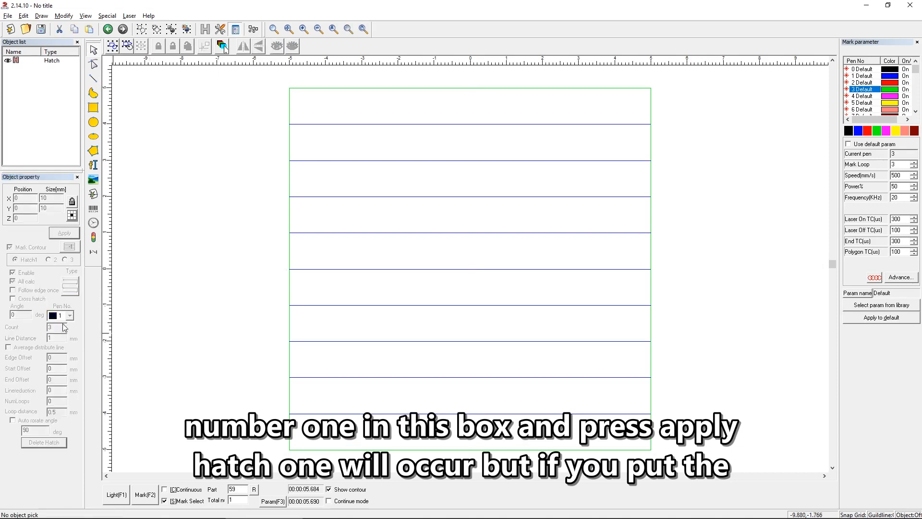
Set the Hatch1 count of the rectangle to 1 and apply it.
click(349, 376)
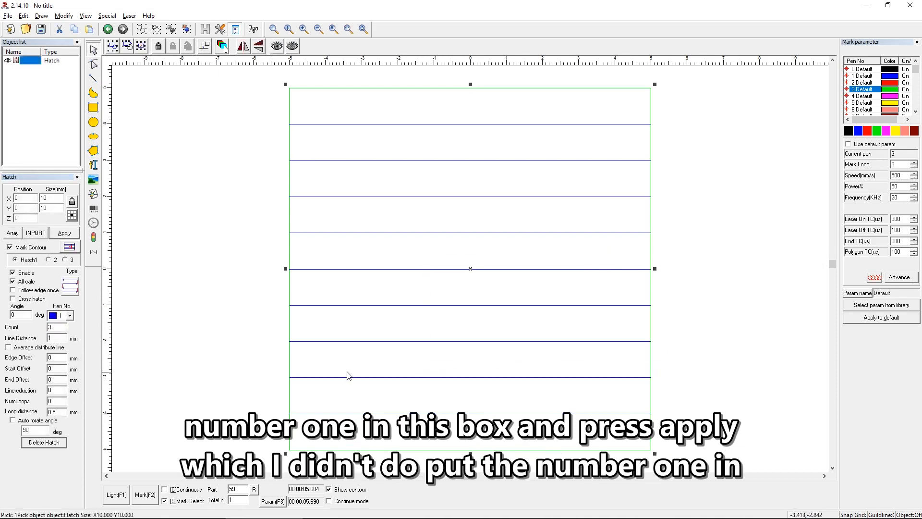
double_click(52, 327)
text(1)
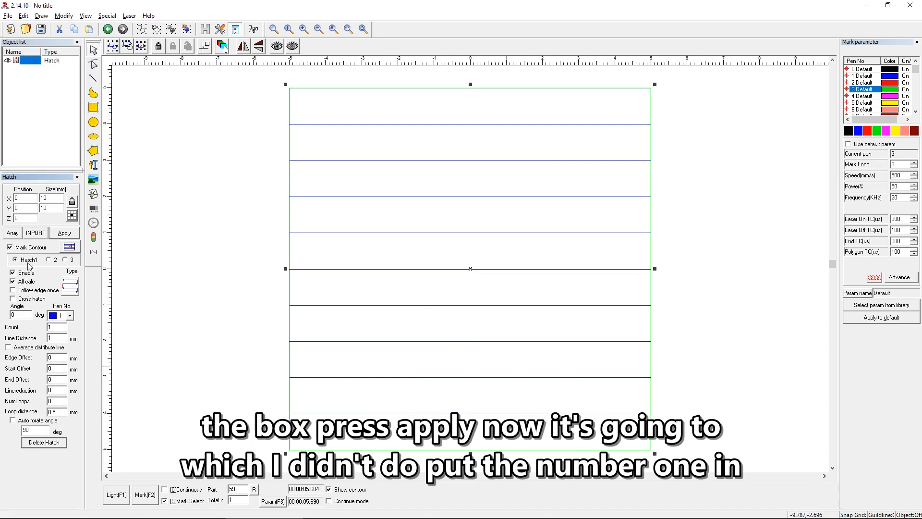
click(63, 234)
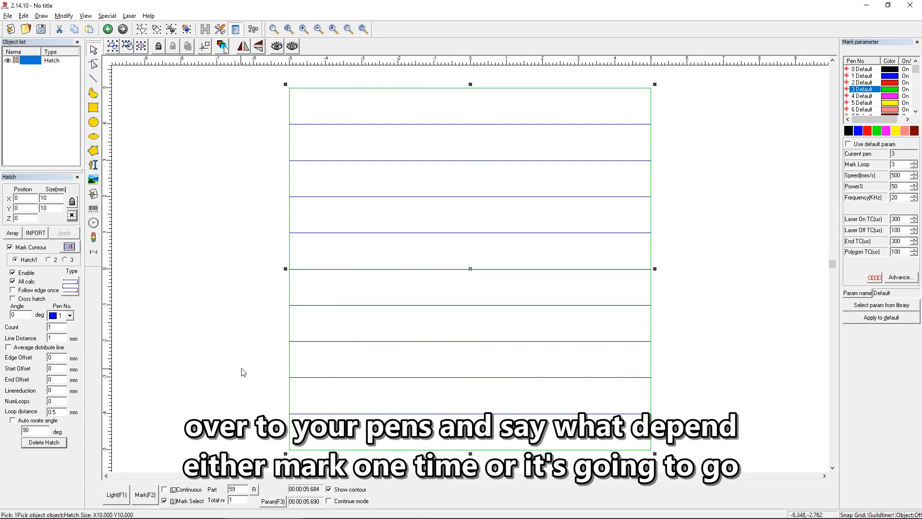
Examine pen 1's mark loop setting alongside the rectangle's hatch pen and count.
click(893, 75)
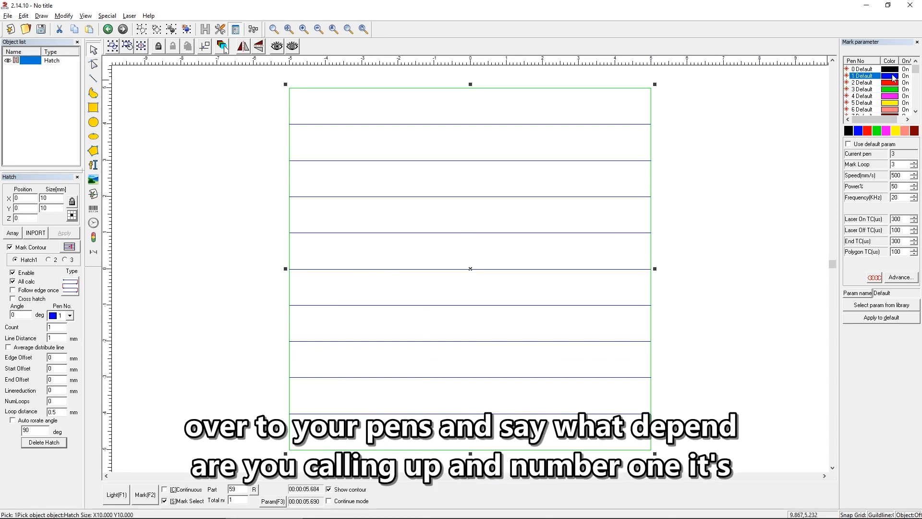
double_click(891, 164)
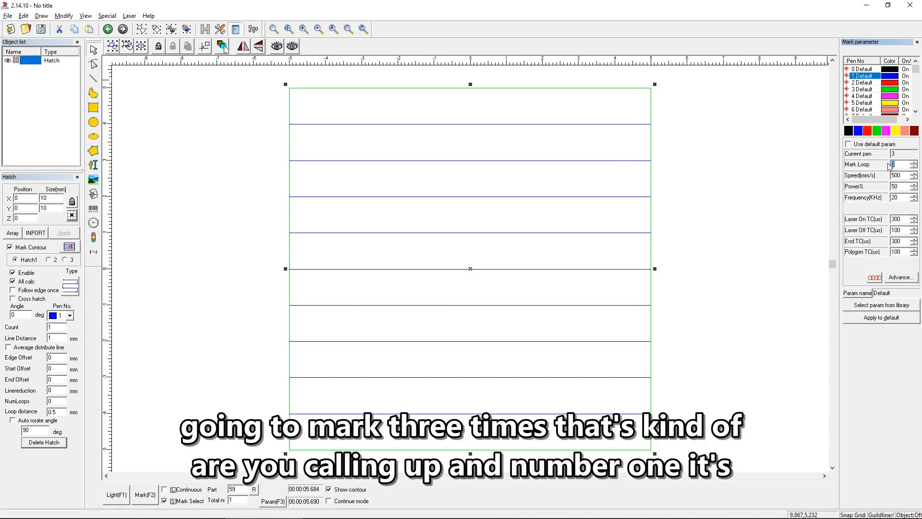
click(765, 217)
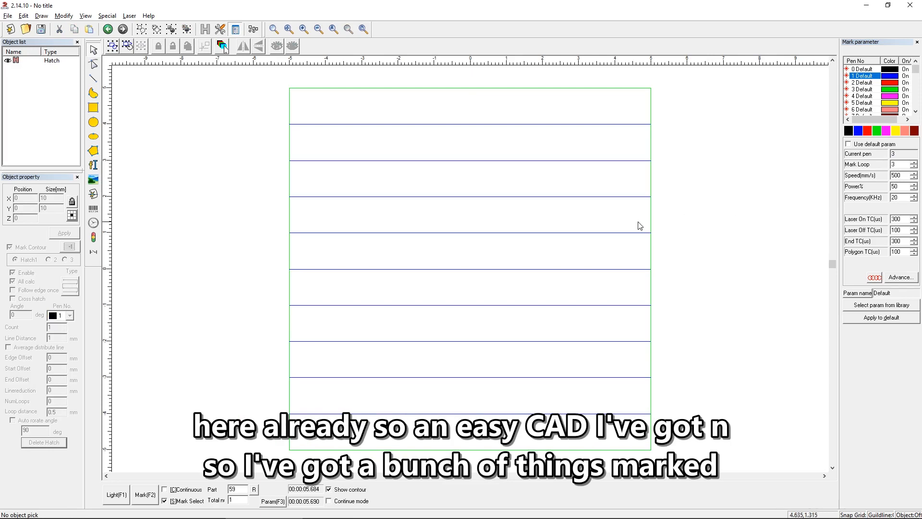
drag(739, 174, 315, 316)
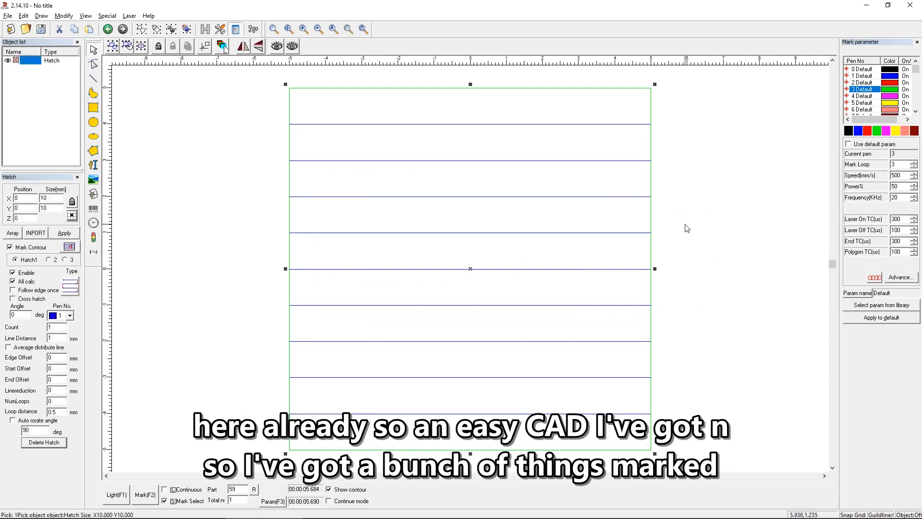
click(861, 77)
click(822, 107)
click(859, 78)
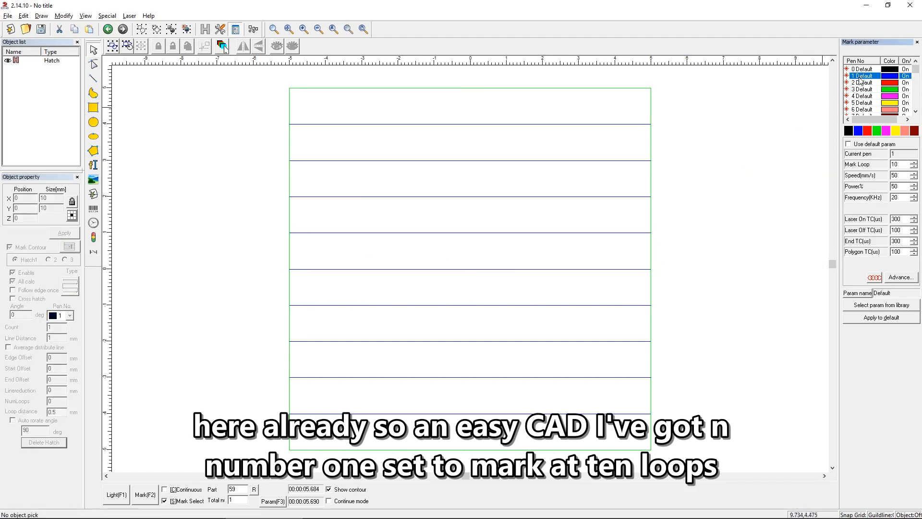
click(858, 89)
click(860, 76)
drag(904, 165, 888, 165)
click(791, 179)
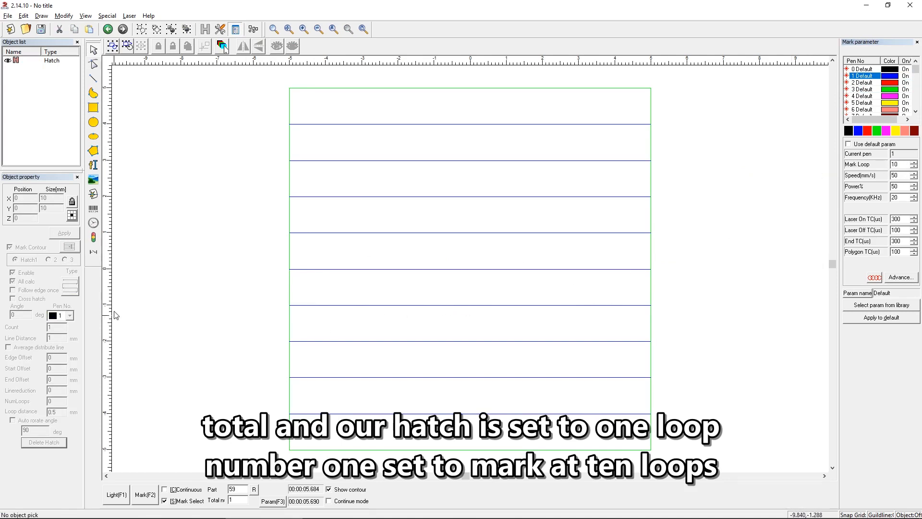
drag(662, 214, 349, 341)
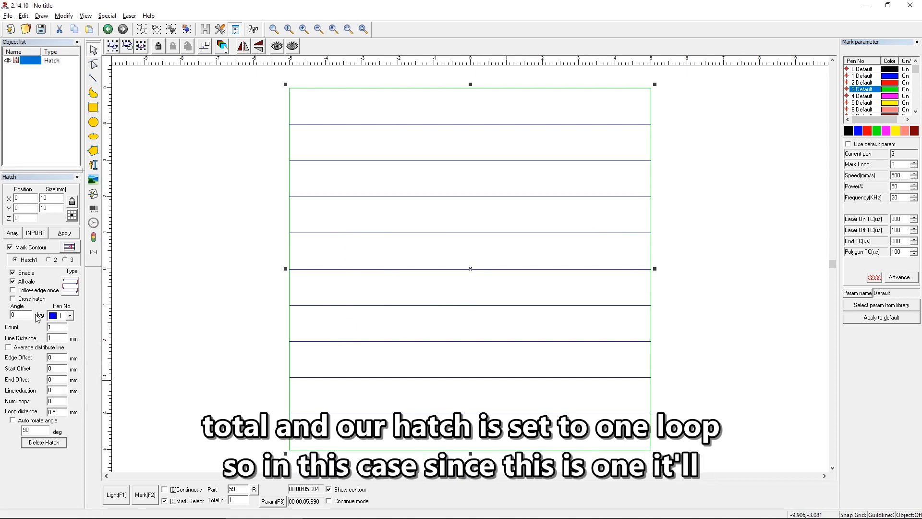
Set pen 1's mark loop to 5 and mark the hatched rectangle.
click(771, 135)
click(861, 76)
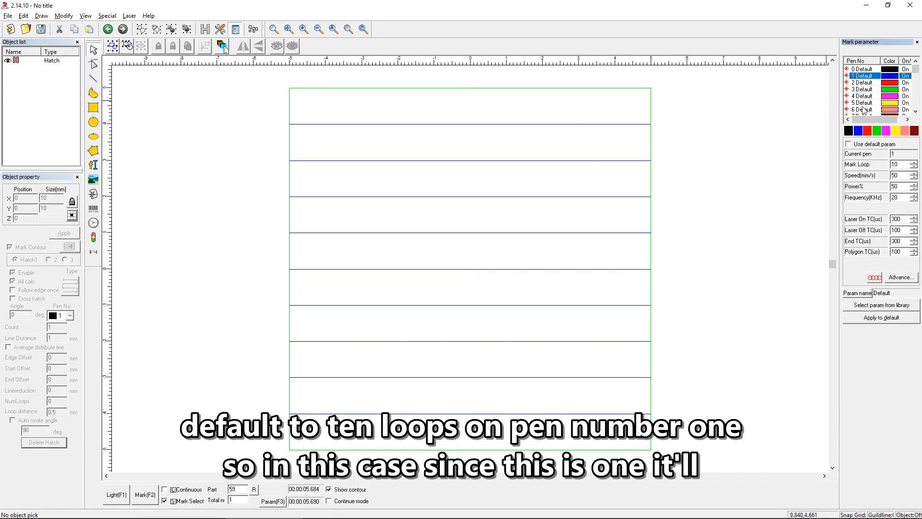
double_click(898, 166)
text(5)
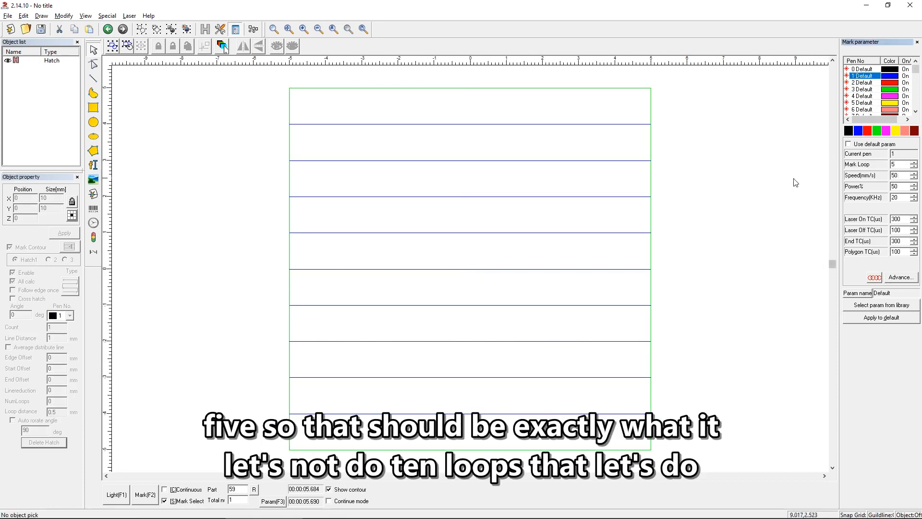
drag(759, 226, 726, 231)
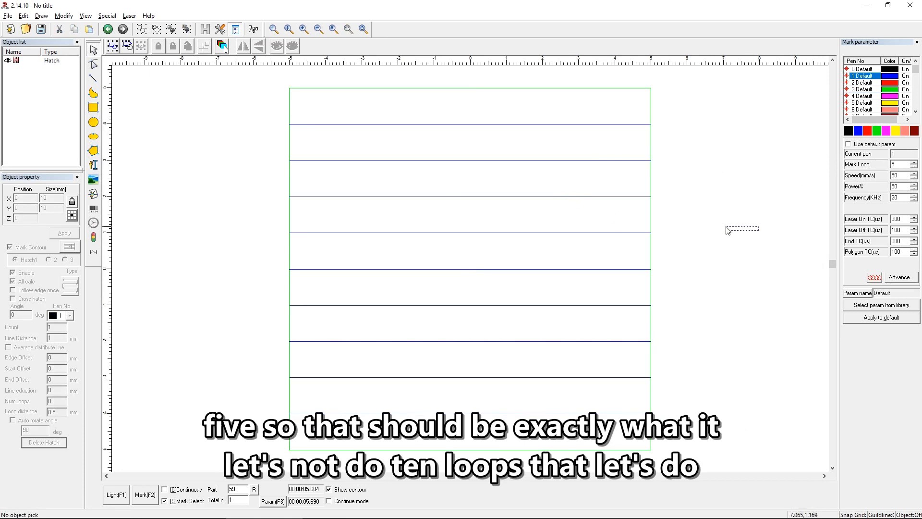
click(145, 497)
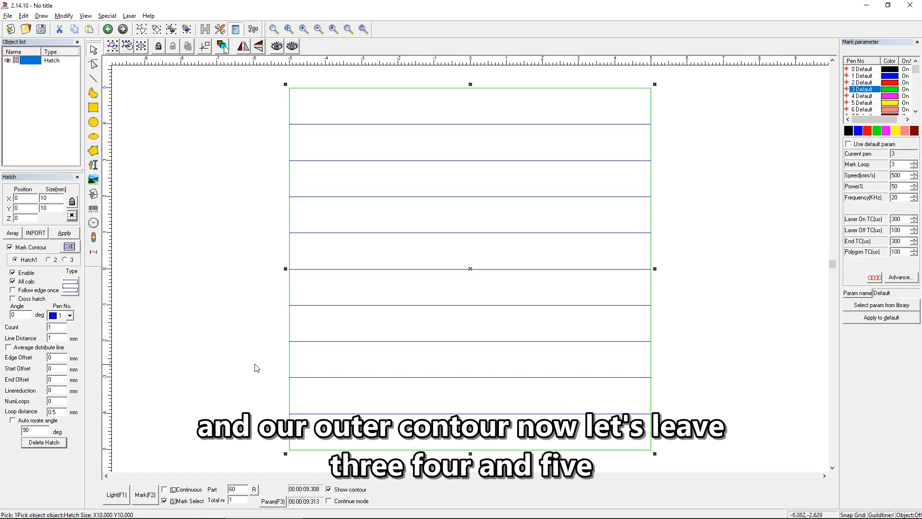
Check pen 1's mark loop setting and return to the rectangle's hatch settings.
click(403, 301)
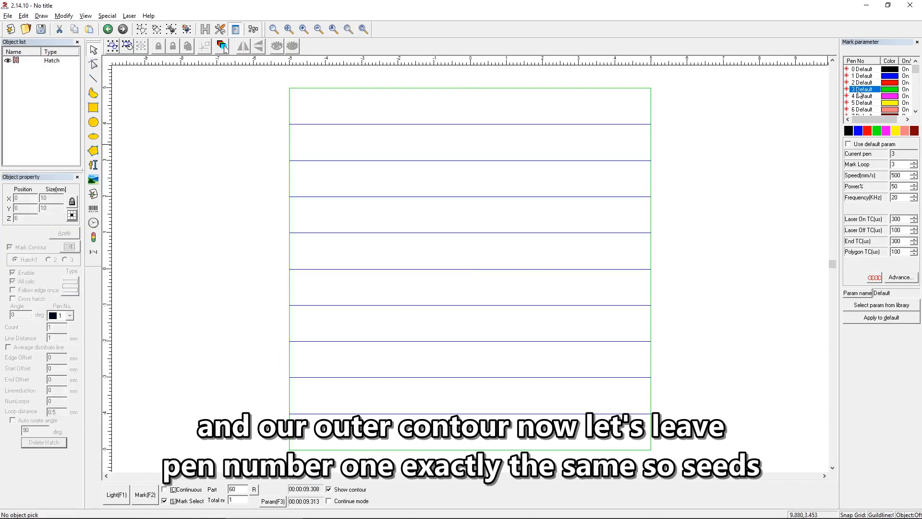
click(862, 75)
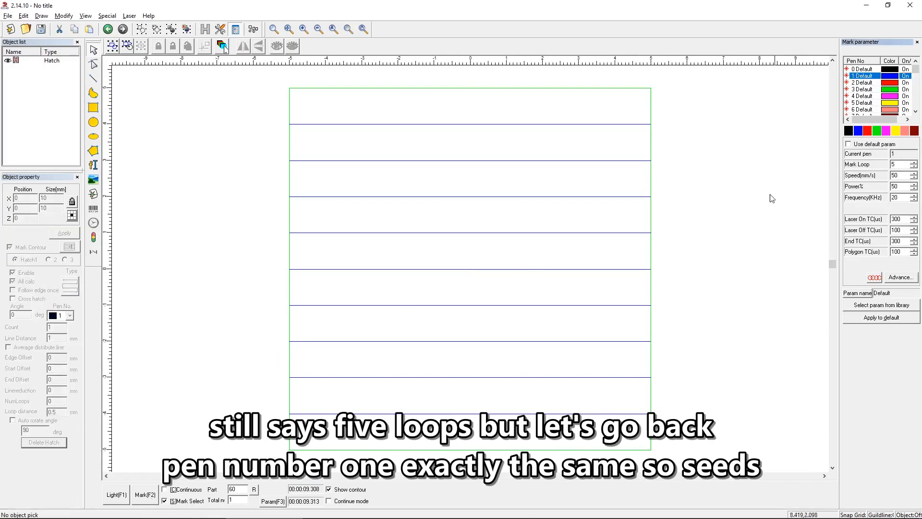
drag(663, 233, 449, 349)
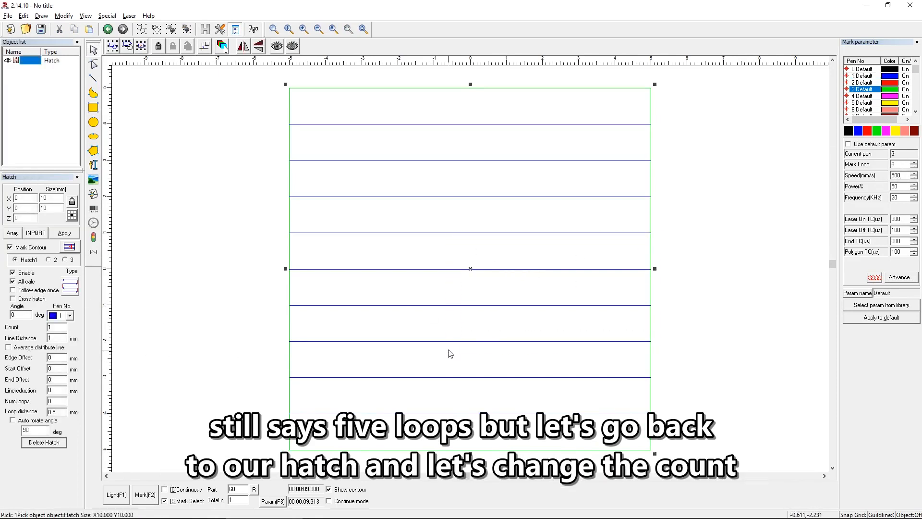
Set the Hatch1 count of the rectangle to 2 and apply it.
double_click(61, 327)
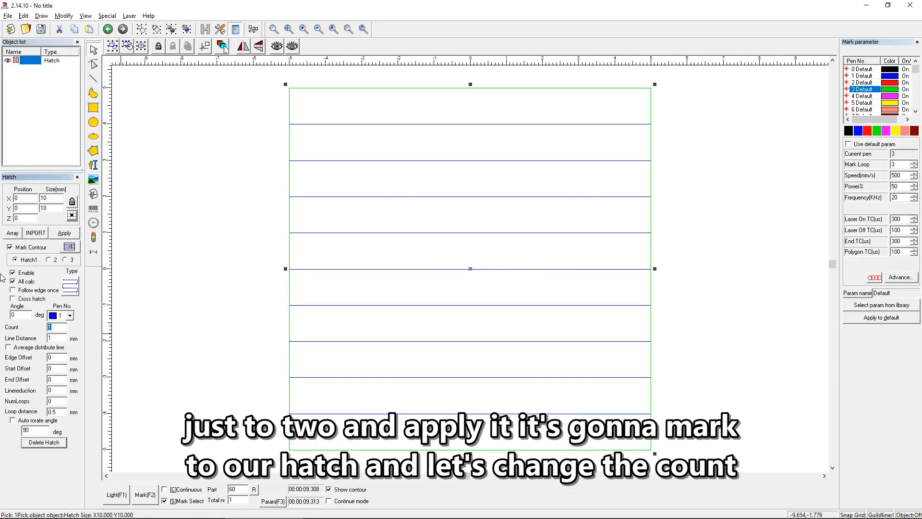
click(130, 298)
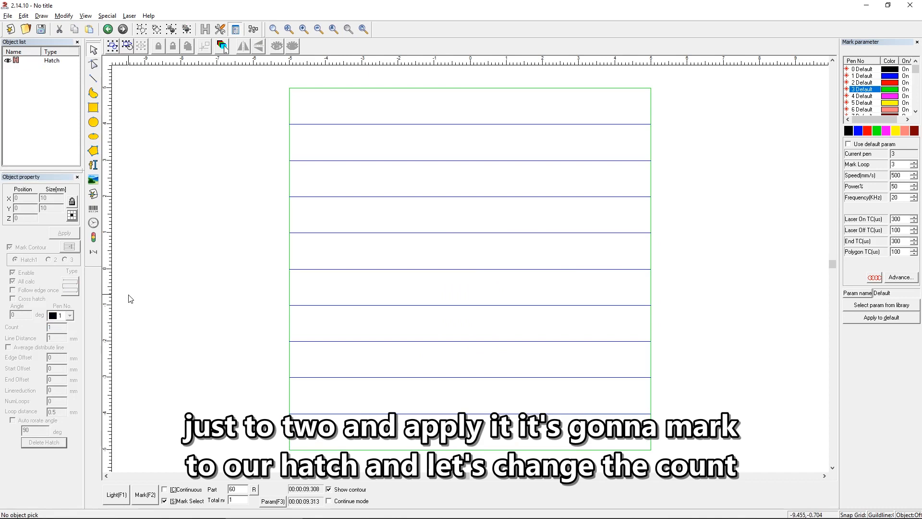
drag(677, 239, 229, 411)
double_click(59, 327)
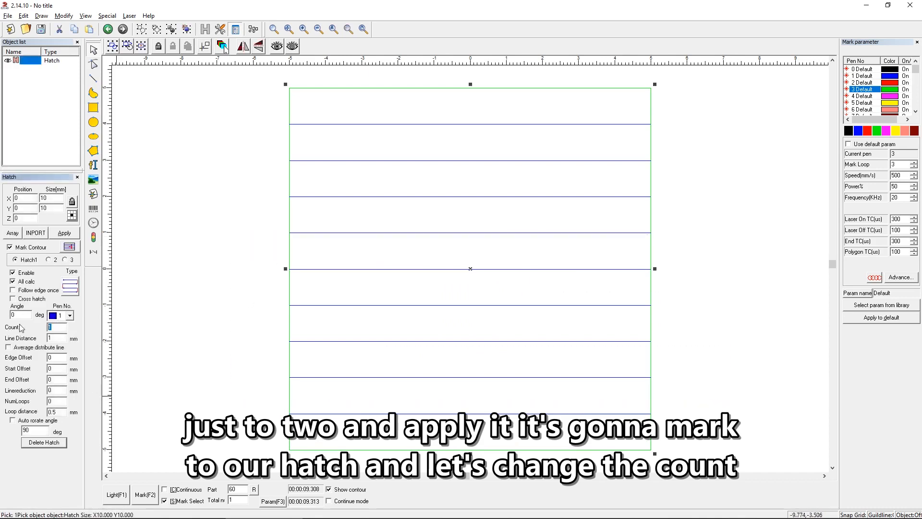
text(2)
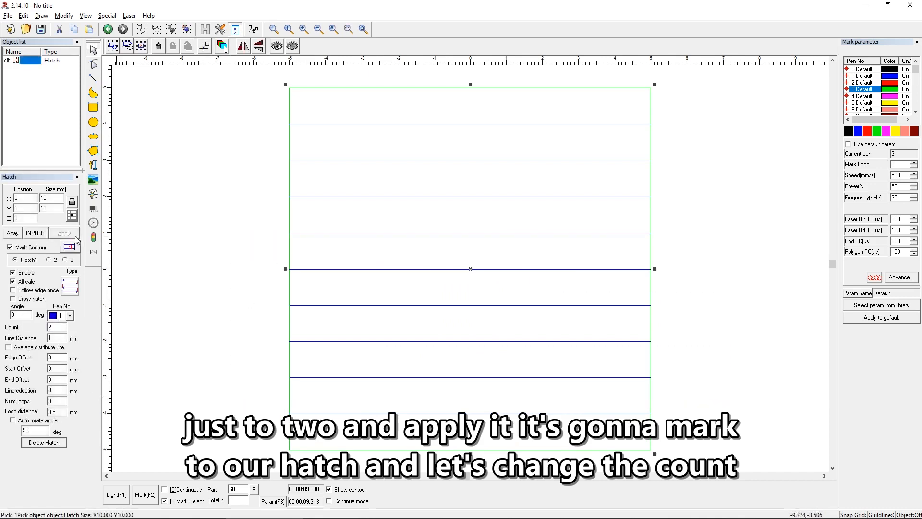
double_click(55, 329)
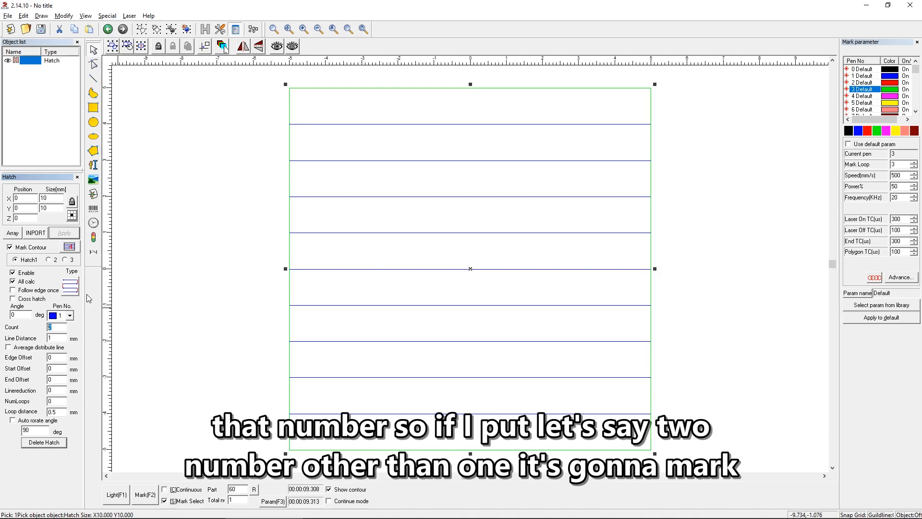
text(2)
click(64, 232)
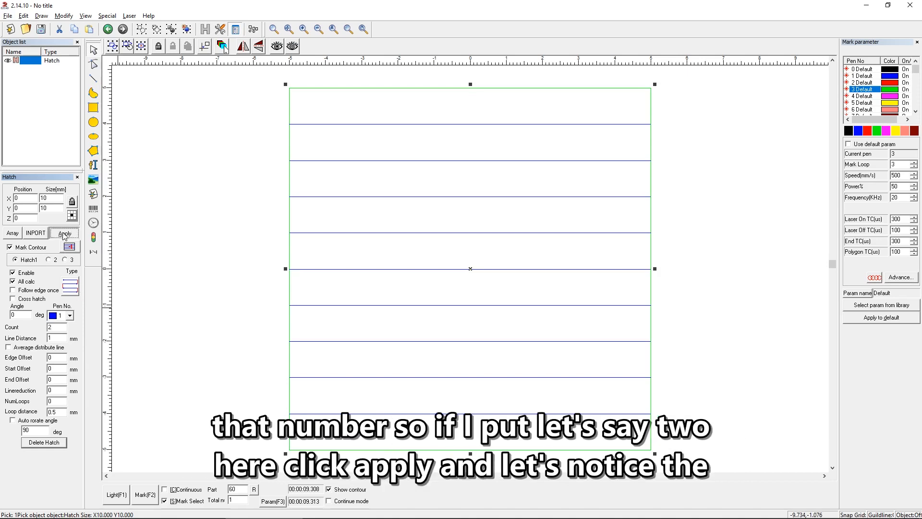
Compare pen 1's mark loop setting with the rectangle's hatch count.
click(224, 346)
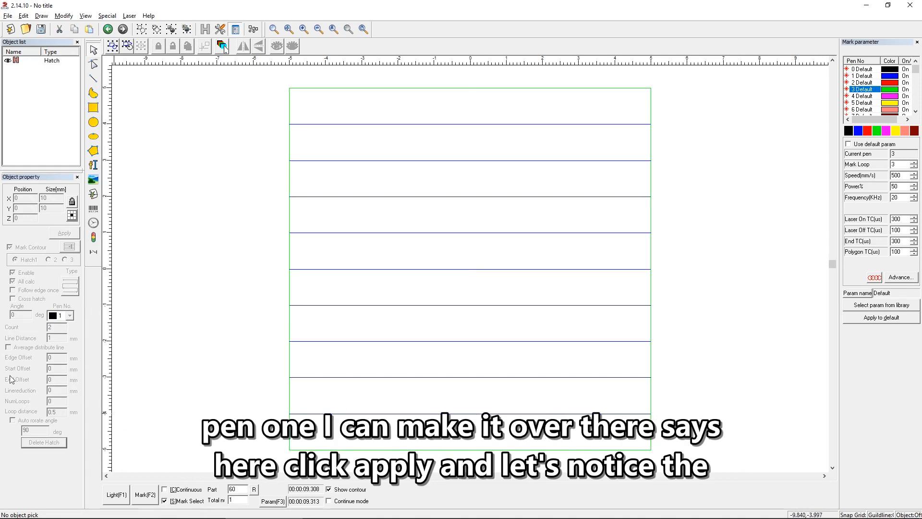
click(862, 76)
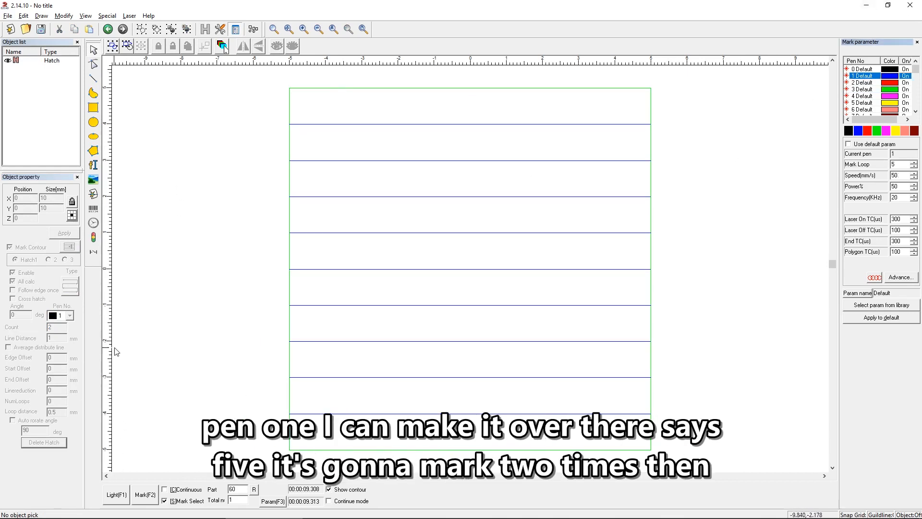
mouse_move(745, 238)
mouse_down()
mouse_move(579, 309)
mouse_move(210, 432)
mouse_up()
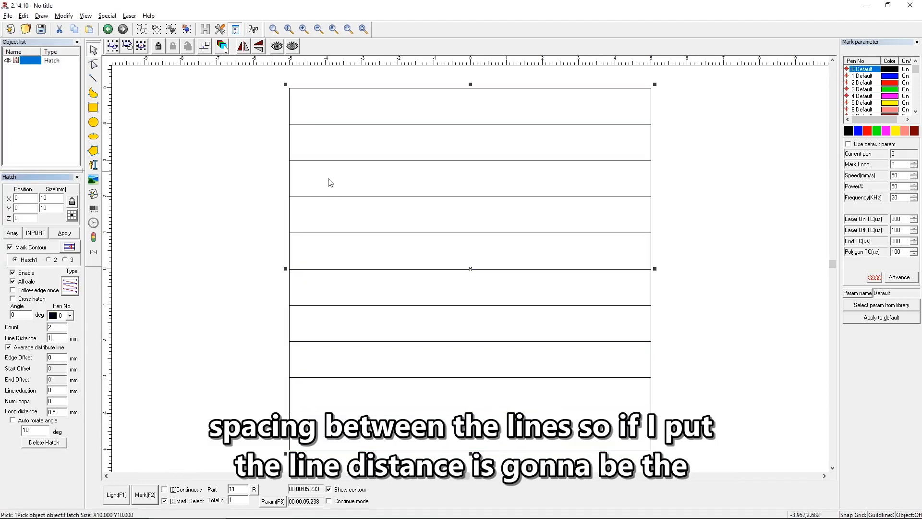
Set the rectangle's hatch line distance to 0.005 mm and apply it.
double_click(50, 337)
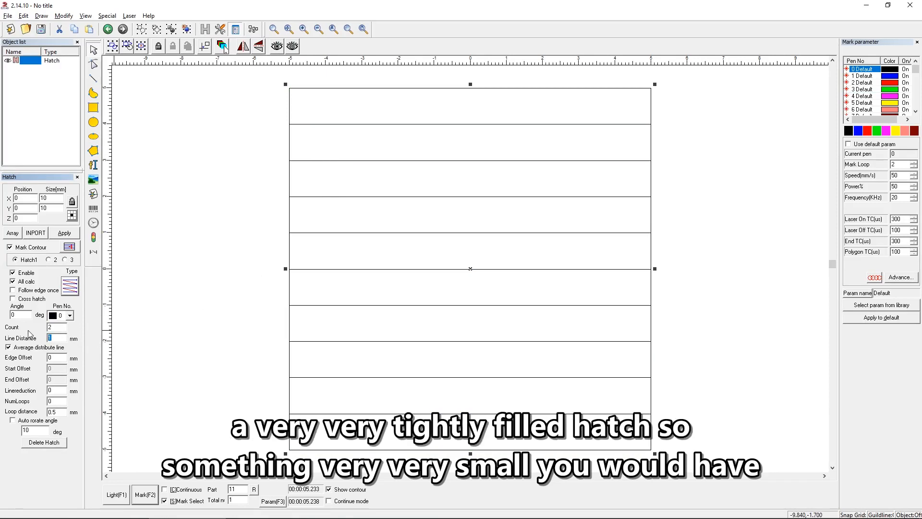
key(BackSpace)
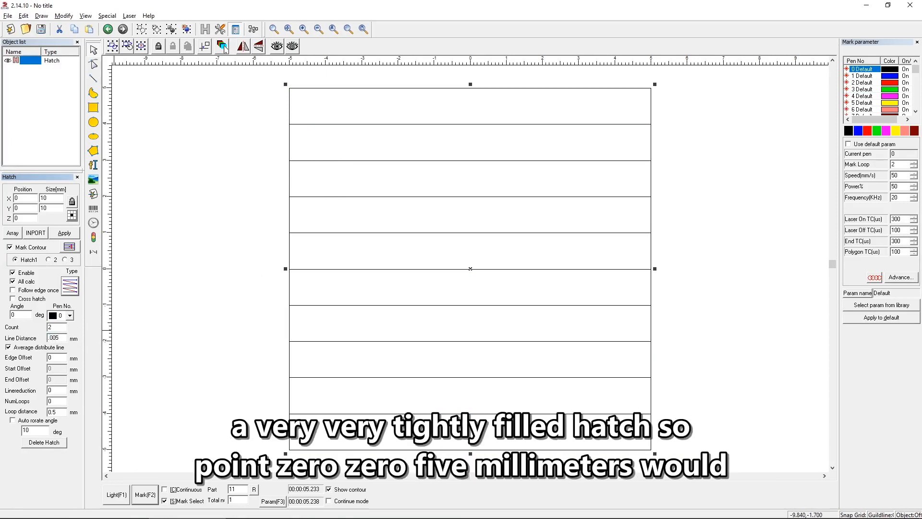
click(65, 233)
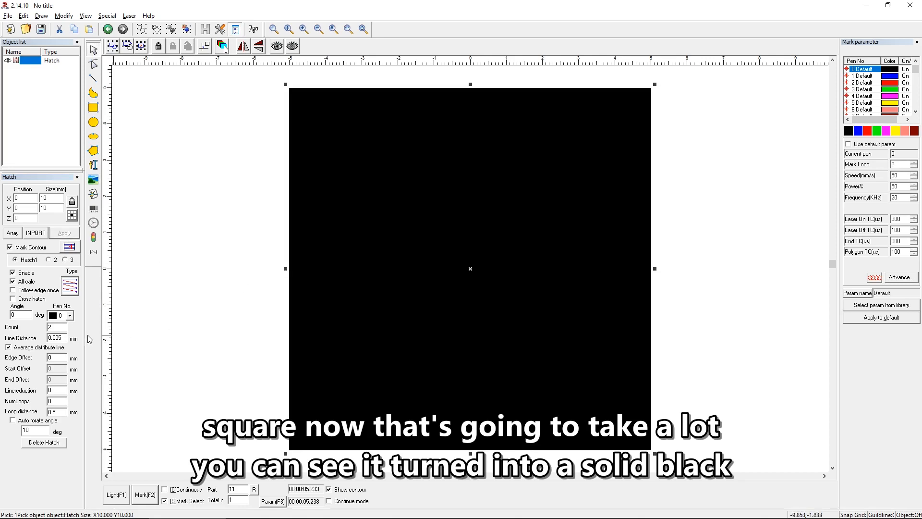
Try a hatch line distance of .05 mm, replace it with 1 mm and apply it.
double_click(63, 335)
text(.)
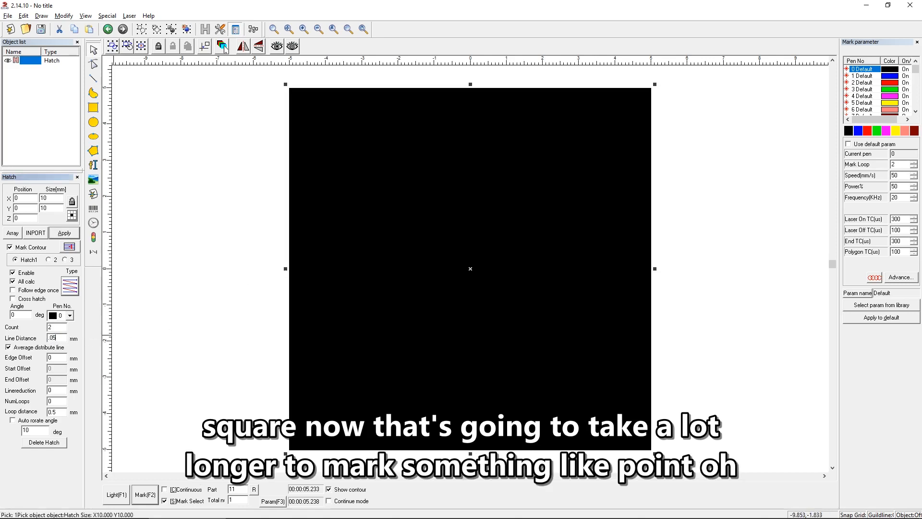
text(05)
drag(56, 337, 32, 341)
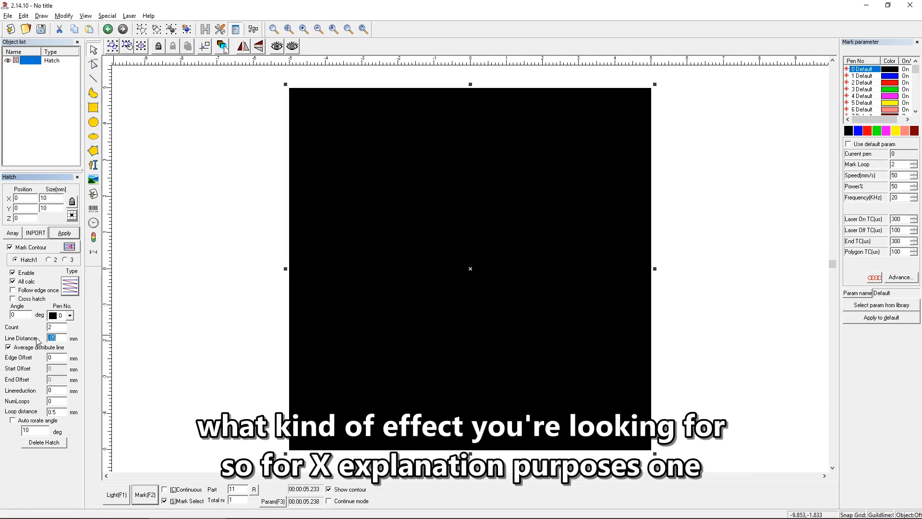
text(1)
click(65, 233)
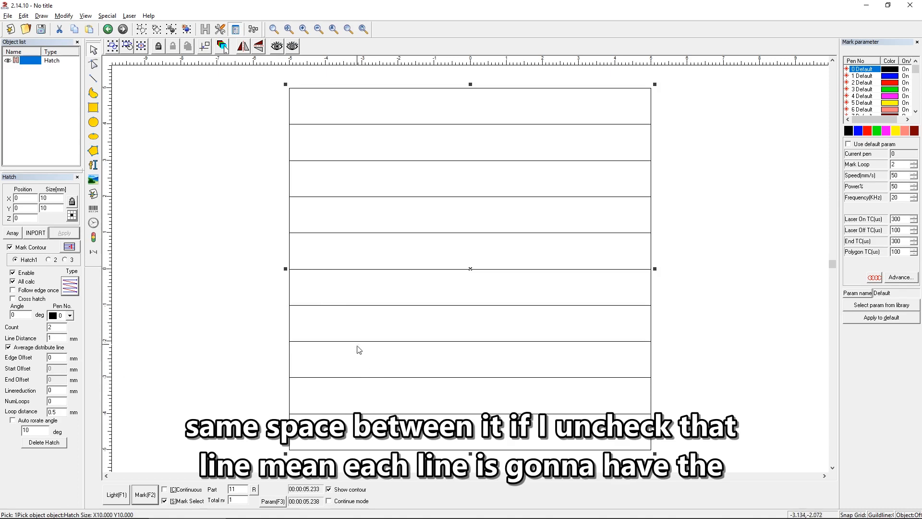
Turn off Average distribute line for the hatch, open its line distance for editing and apply the settings.
click(46, 350)
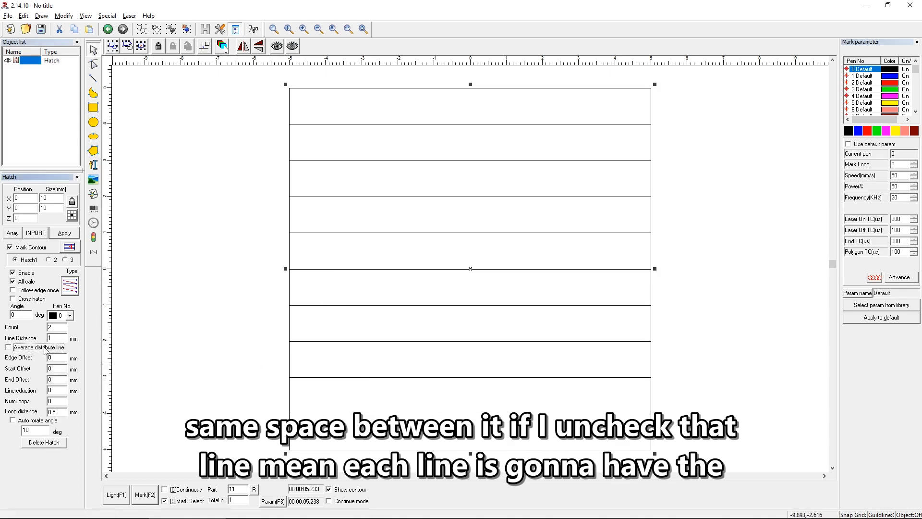
click(56, 337)
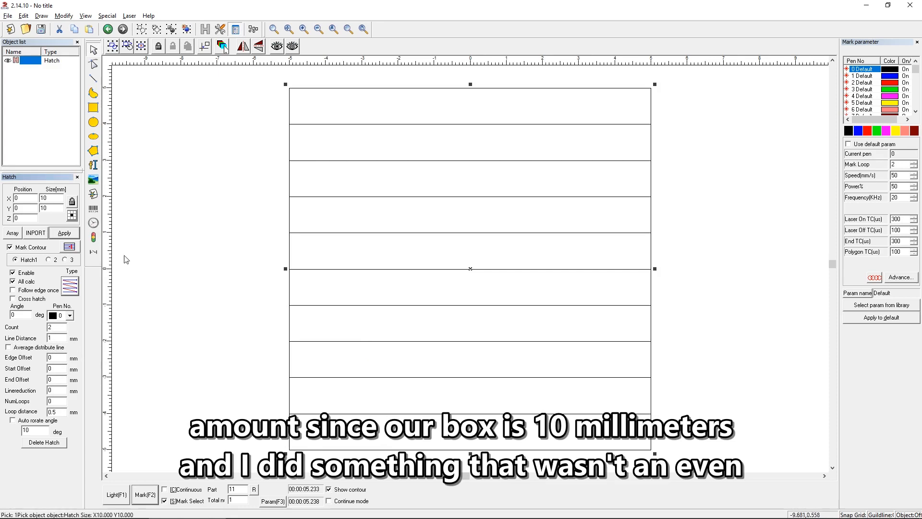
drag(56, 338, 16, 336)
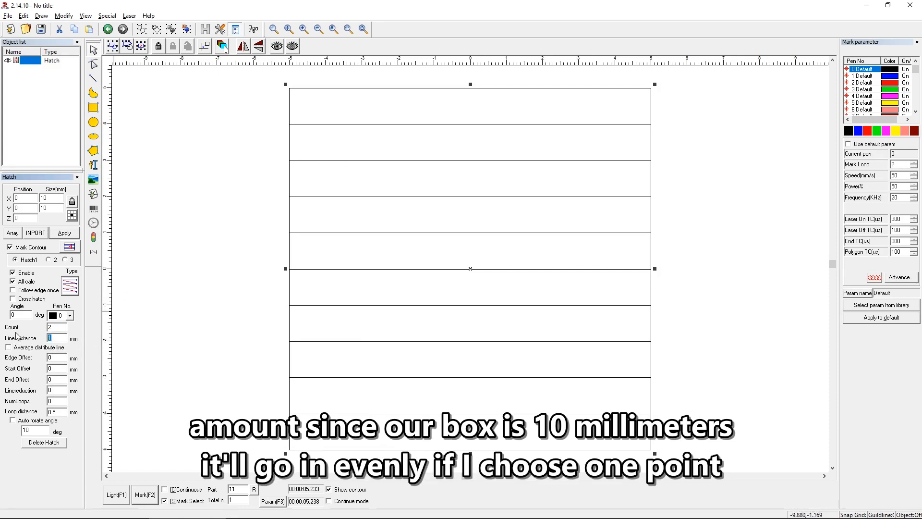
click(68, 232)
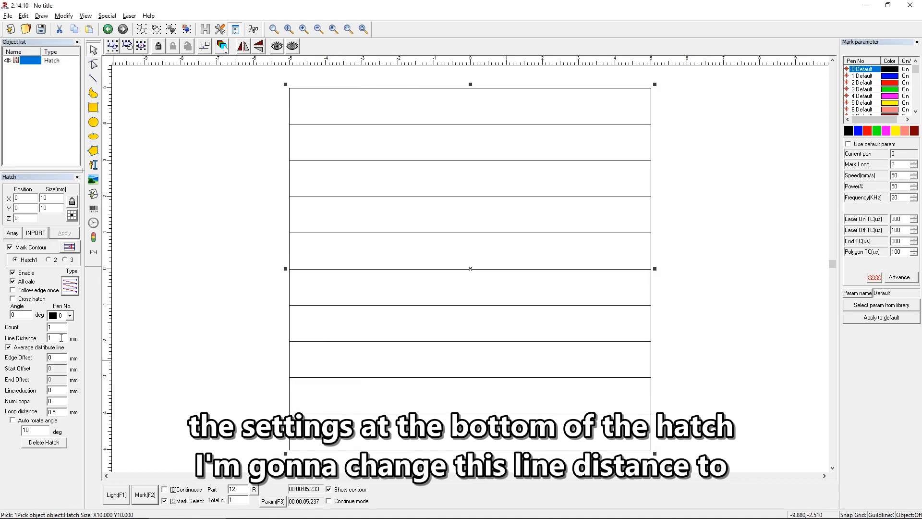
Apply a line distance of 0.05 mm to the rectangle's hatch and turn off Average distribute line.
drag(57, 338, 35, 336)
text(.05)
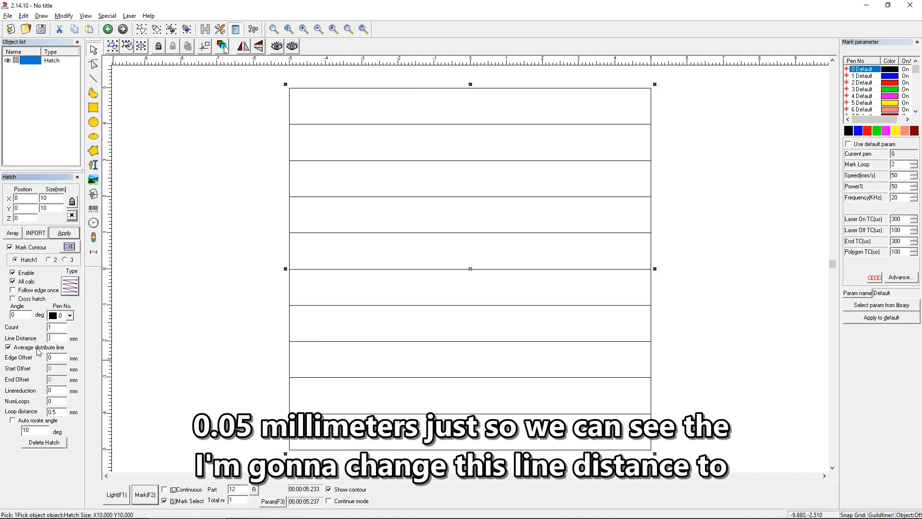
click(65, 233)
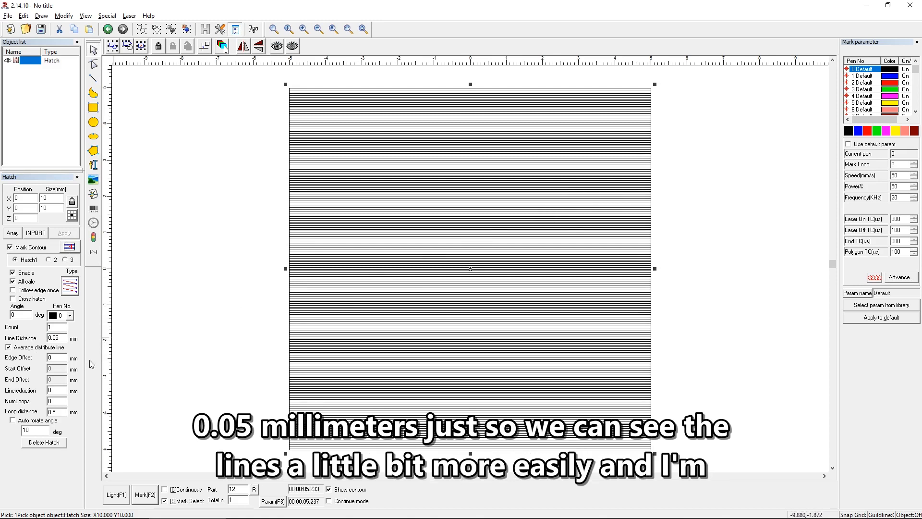
click(46, 349)
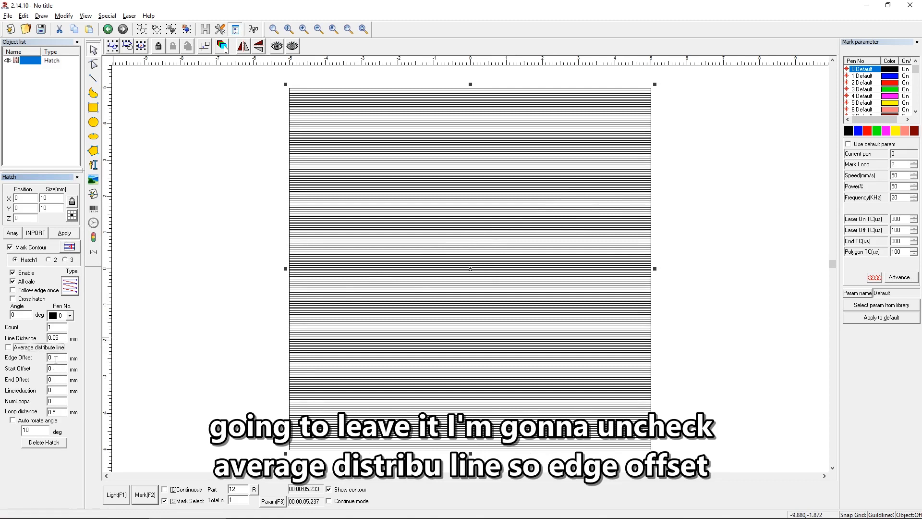
Apply an edge offset of 1 mm to the hatch, and reset the edge offset to 0 mm.
double_click(57, 359)
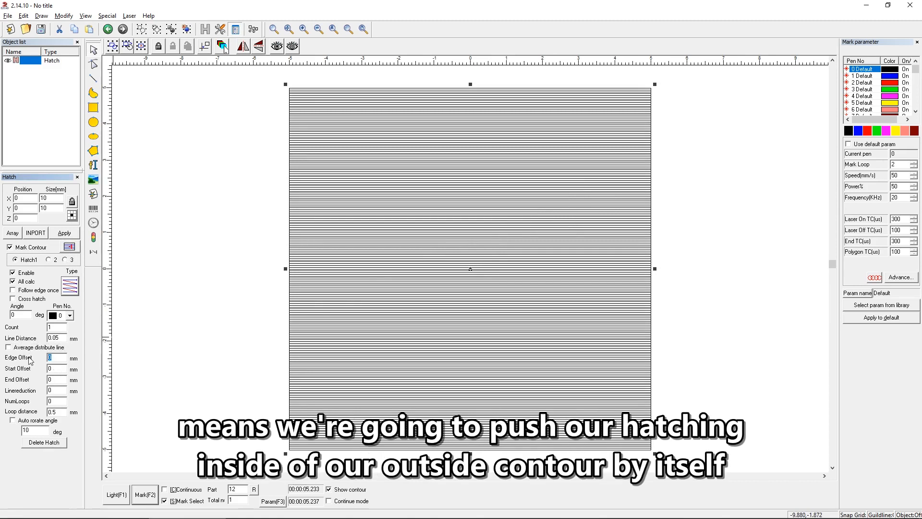
text(1)
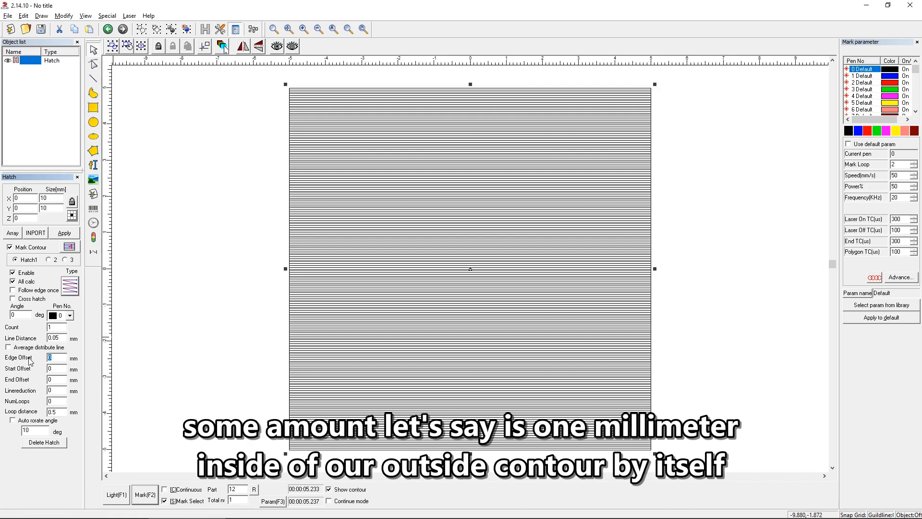
click(69, 234)
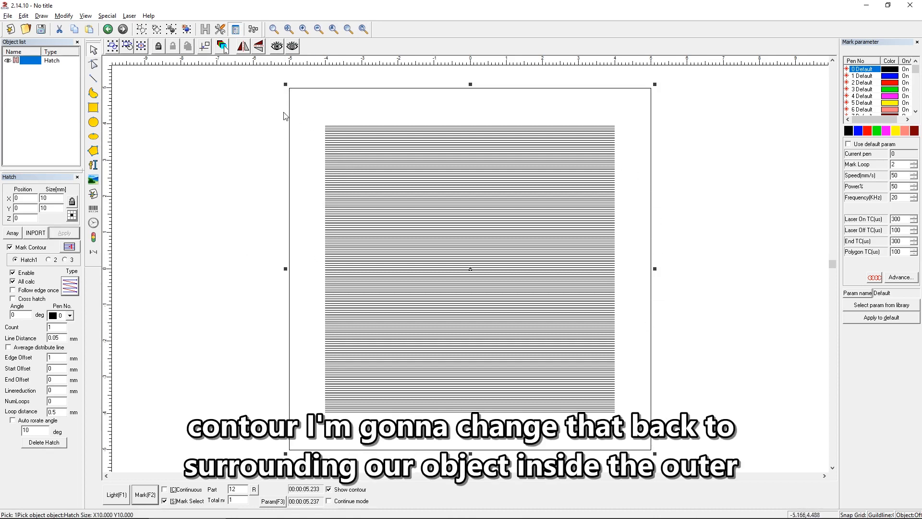
double_click(53, 357)
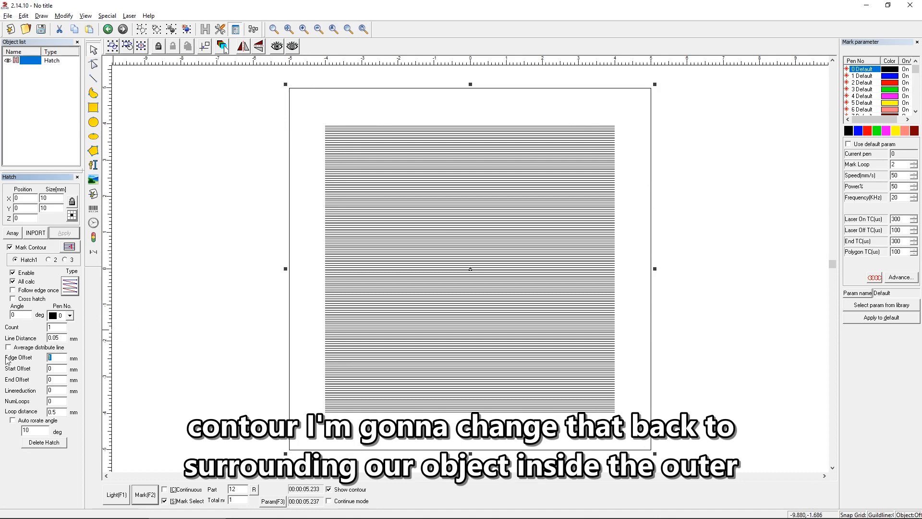
text(0)
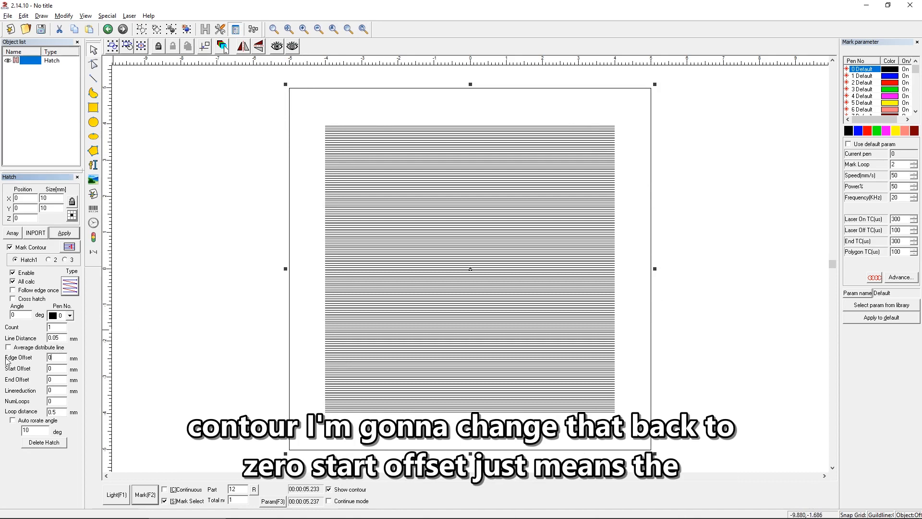
click(53, 235)
Apply a start offset of 1 mm to the hatch, and reset the start offset to 0 mm.
double_click(56, 369)
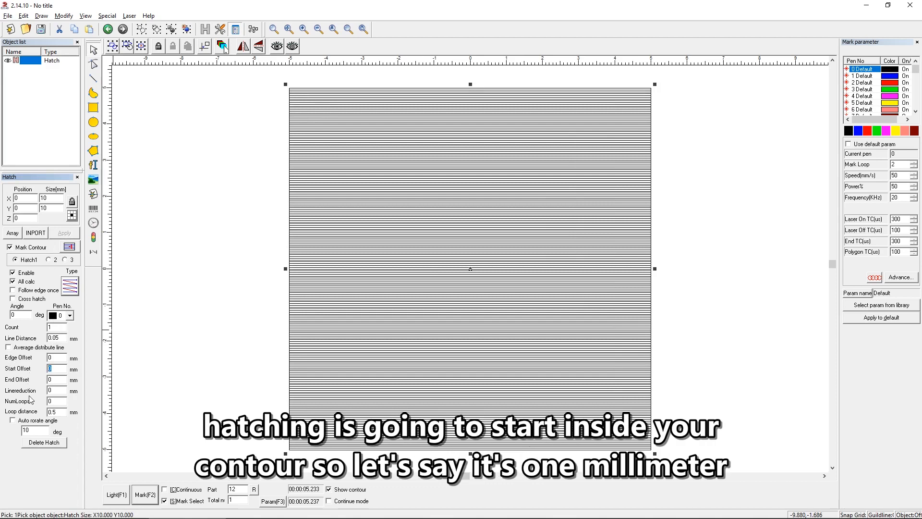
text(1)
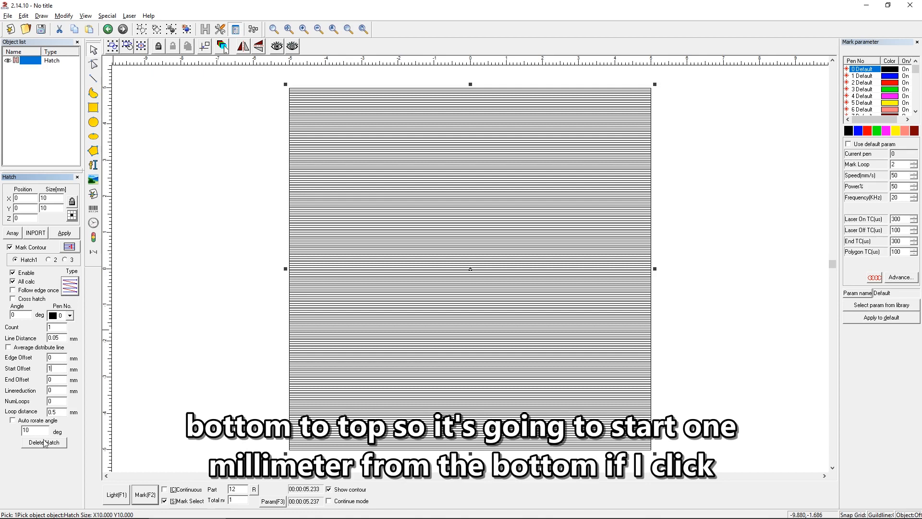
click(66, 234)
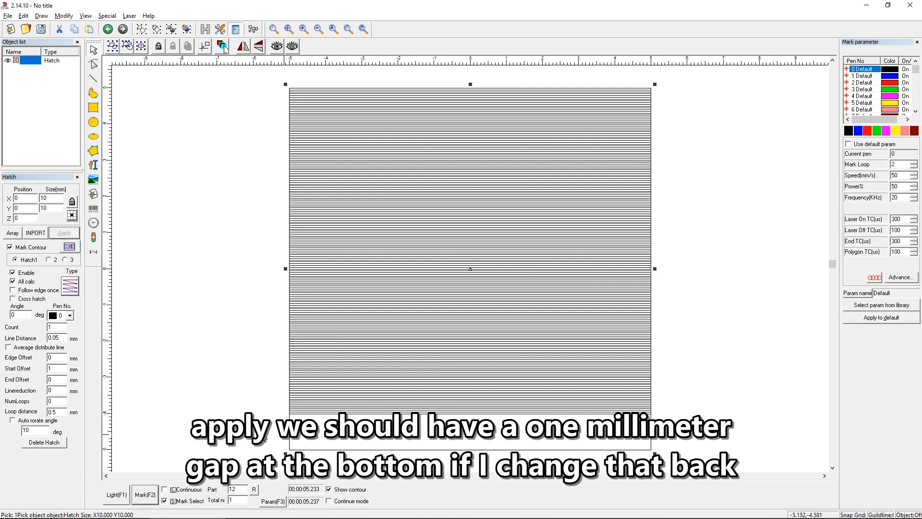
double_click(52, 368)
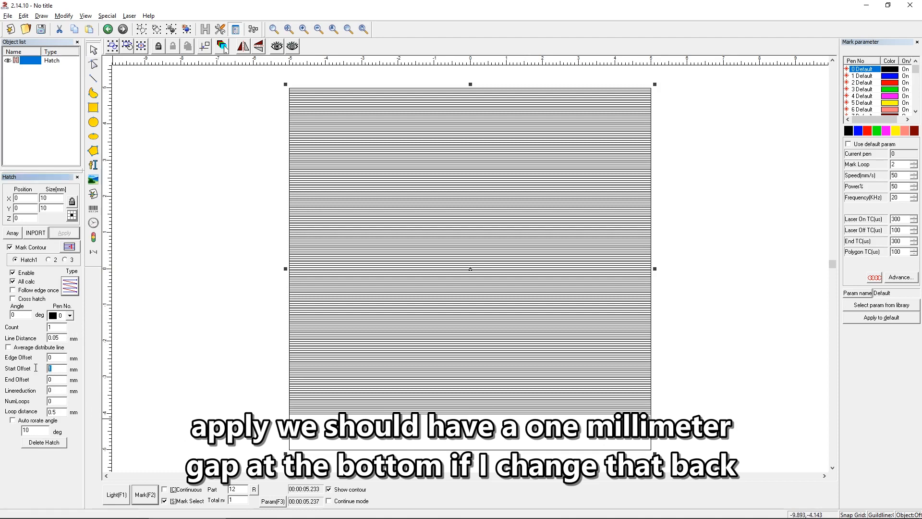
text(0)
click(66, 232)
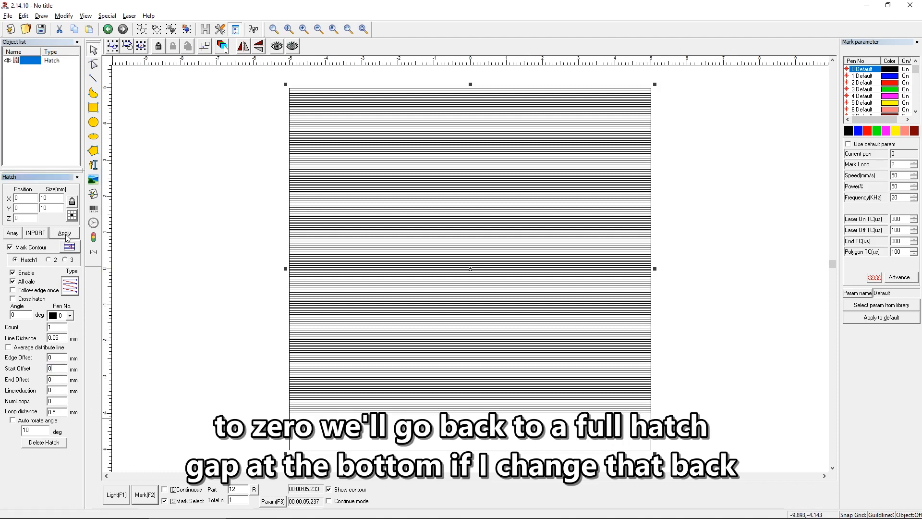
Apply an end offset of 1 mm to the hatch.
double_click(57, 380)
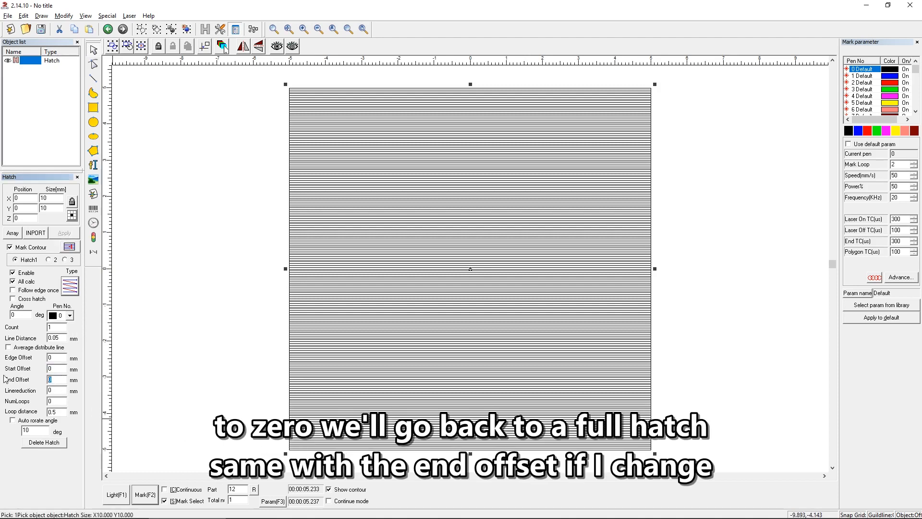
text(1)
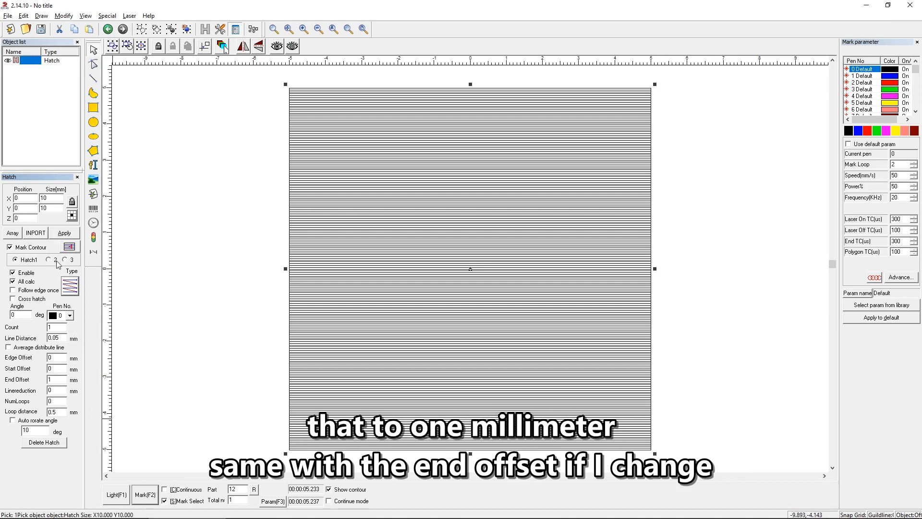
click(63, 234)
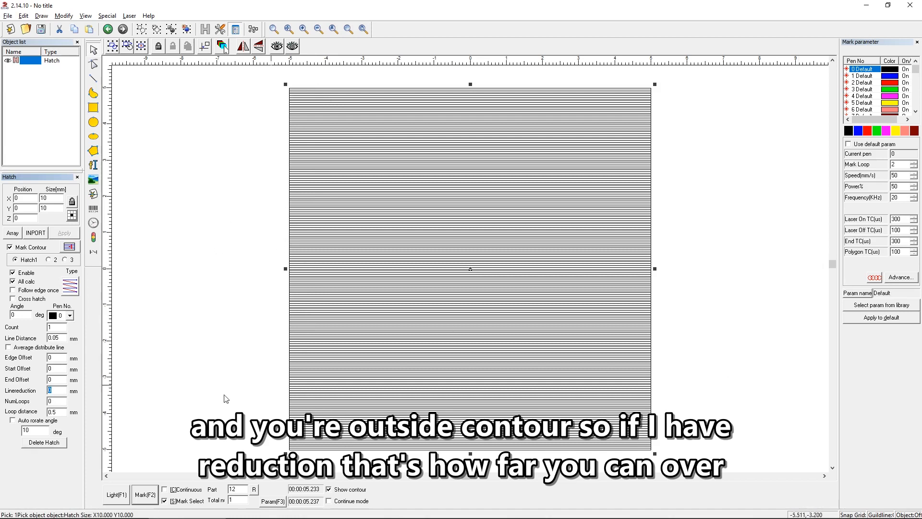
Apply a line reduction of 1 mm to the hatch, and reset the line reduction to 0 mm.
text(1)
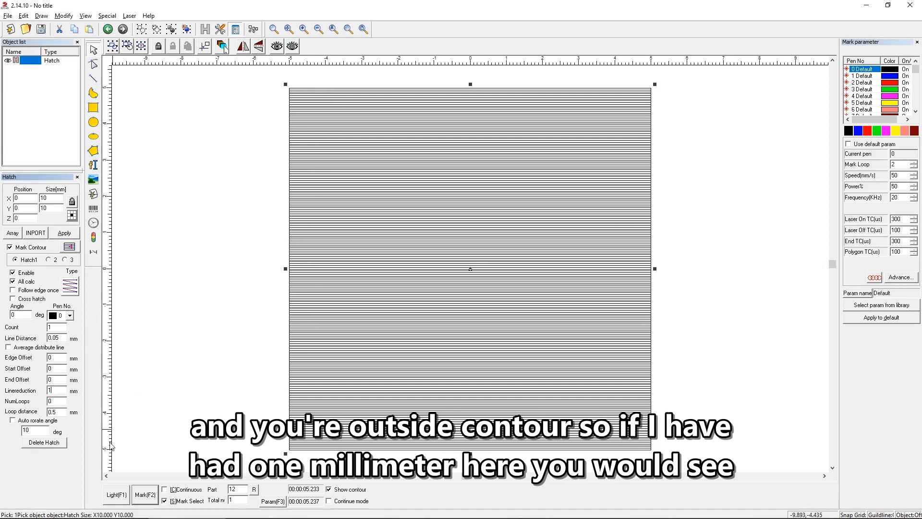
click(64, 234)
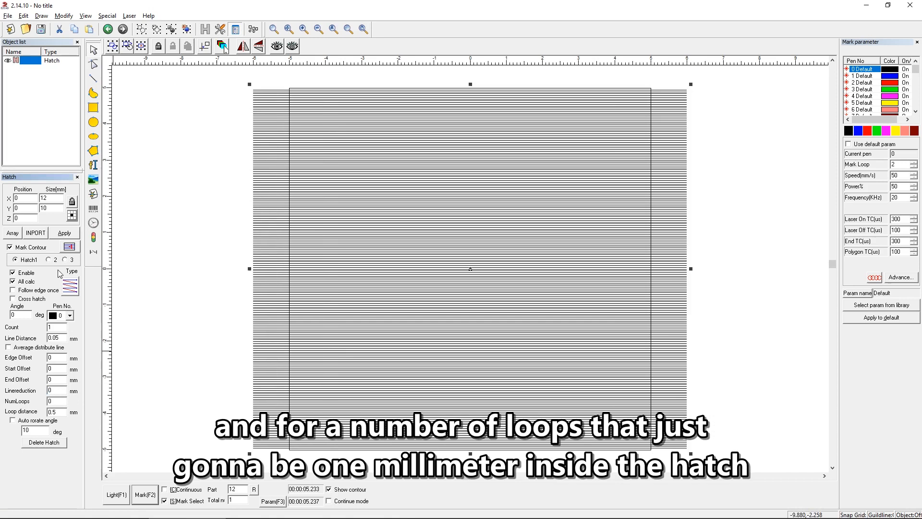
click(64, 234)
click(57, 398)
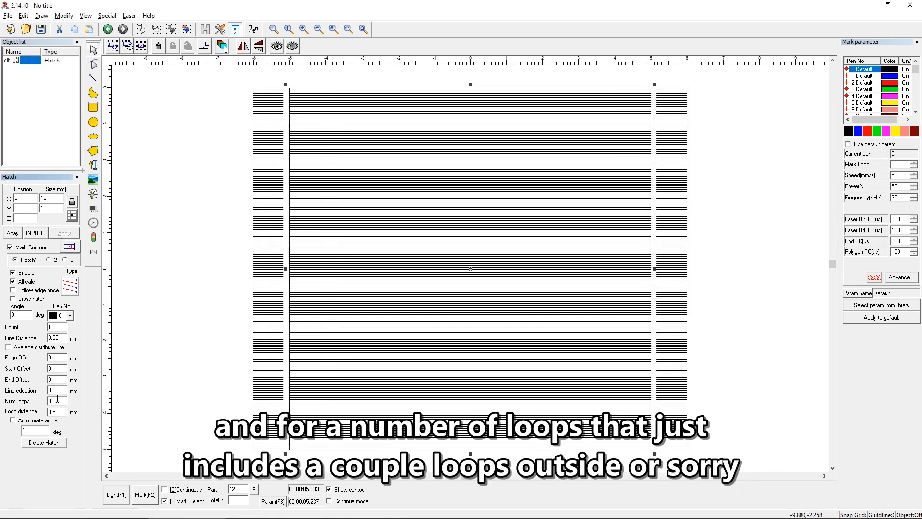
click(139, 302)
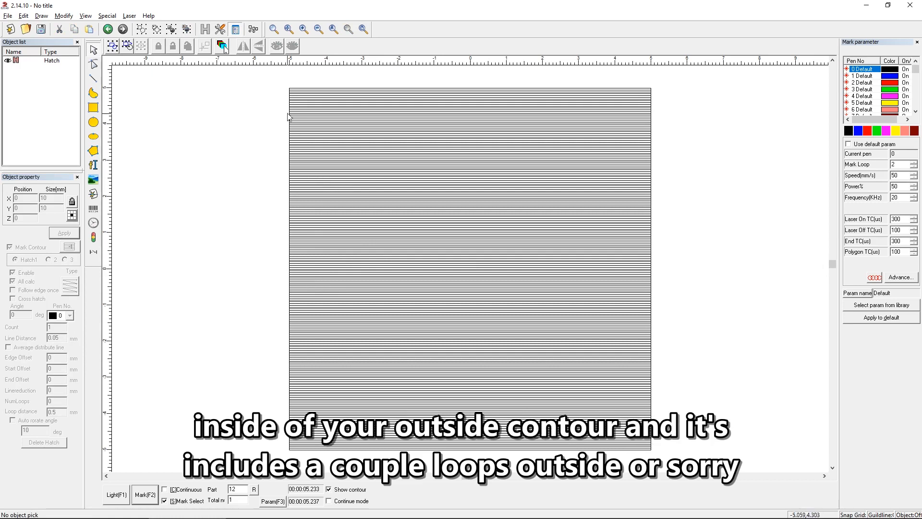
Reselect the hatch and cycle its type through the available patterns back to the regular line pattern.
click(303, 299)
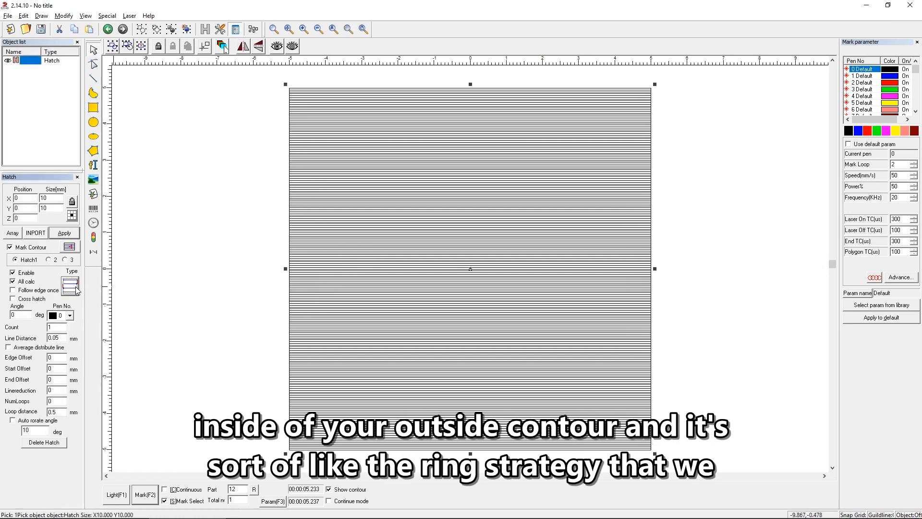
click(70, 286)
click(70, 287)
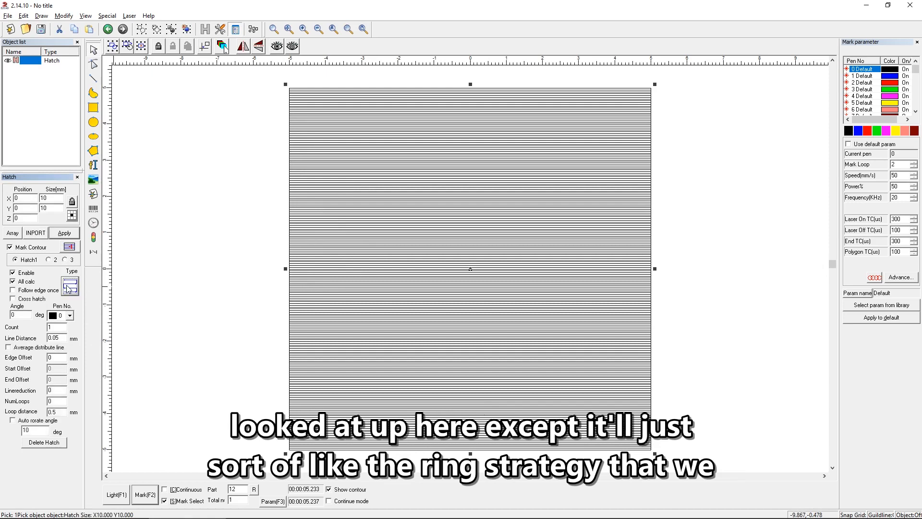
click(71, 293)
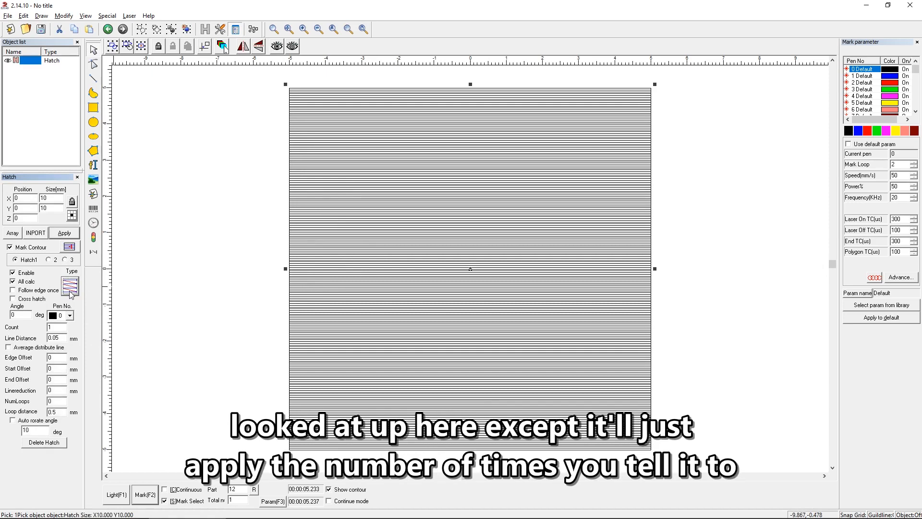
click(72, 295)
click(71, 294)
click(72, 295)
click(71, 295)
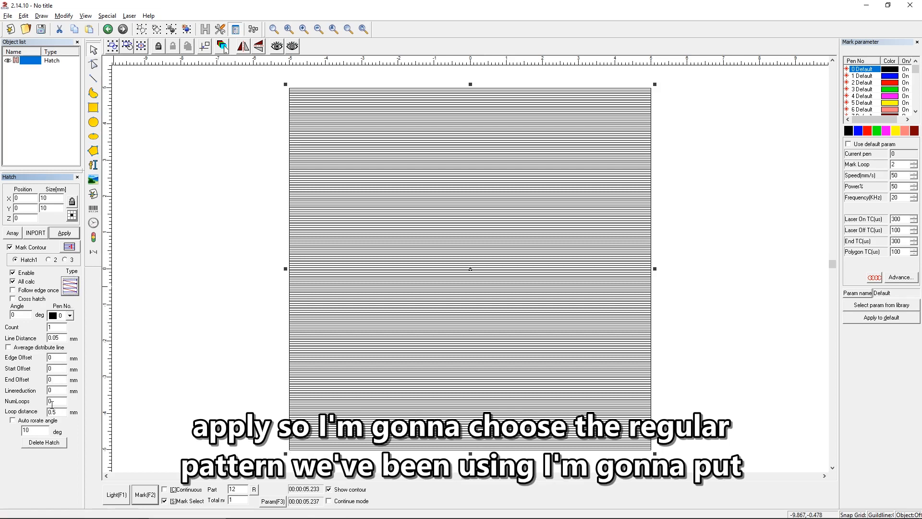
Set the number of loops to 2 and apply it to the hatch.
drag(55, 401, 35, 399)
text(2)
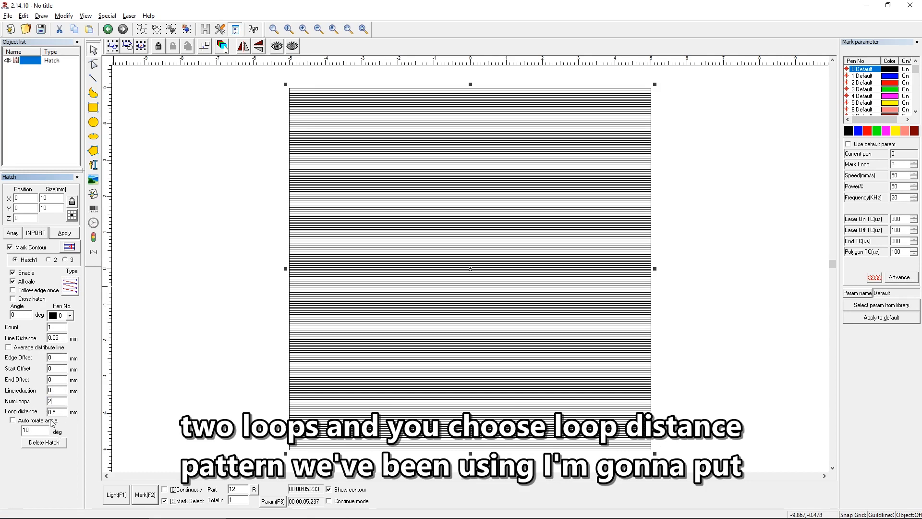
click(64, 233)
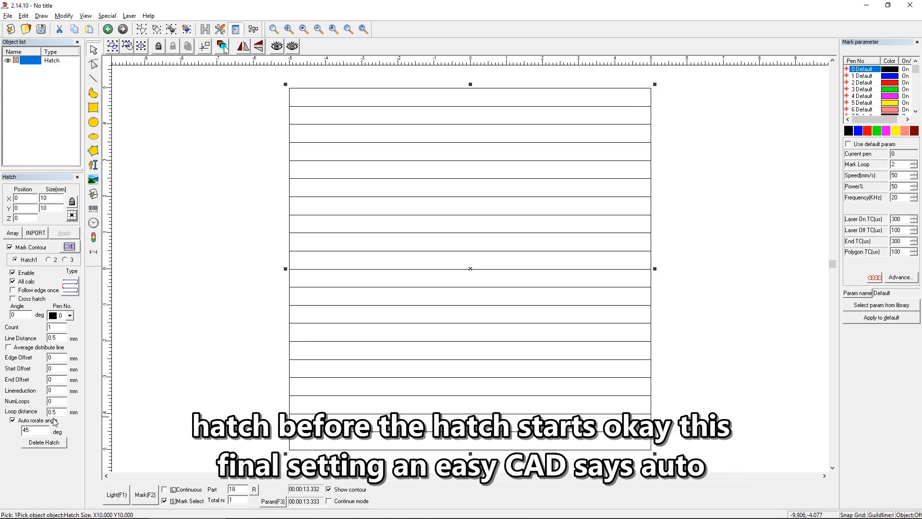
Turn off Auto rotate angle for the hatch, and examine its angle, count and rotation angle settings.
click(28, 422)
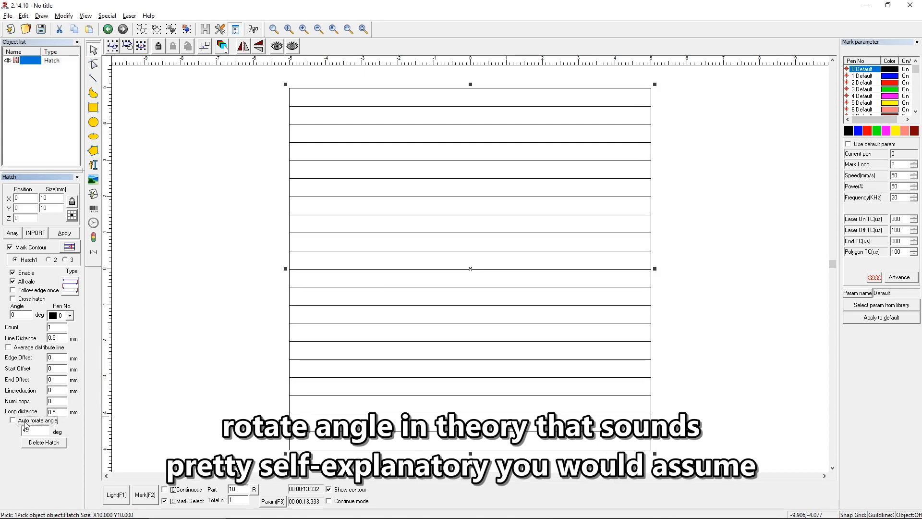
double_click(21, 314)
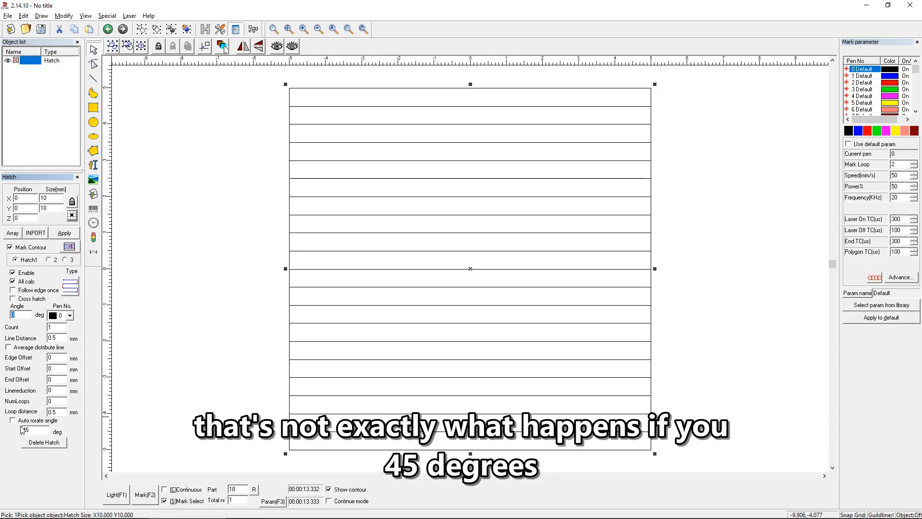
double_click(46, 328)
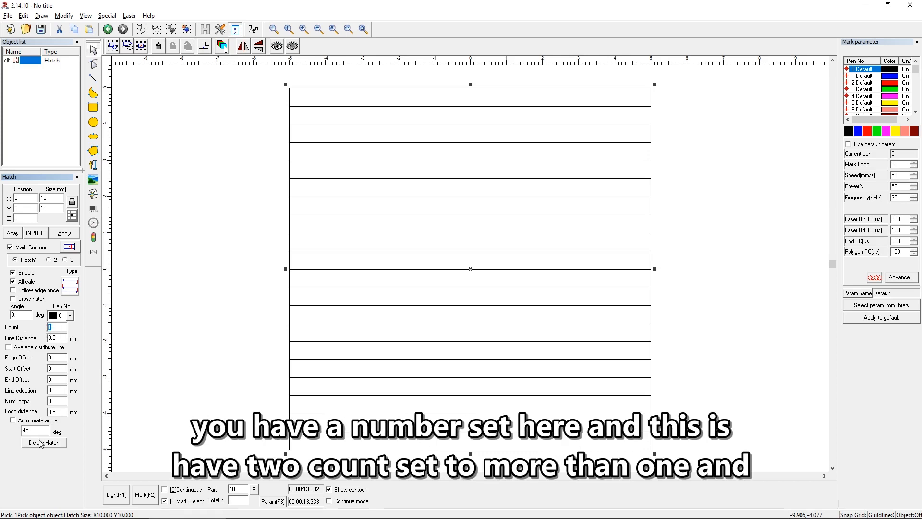
double_click(22, 429)
double_click(11, 315)
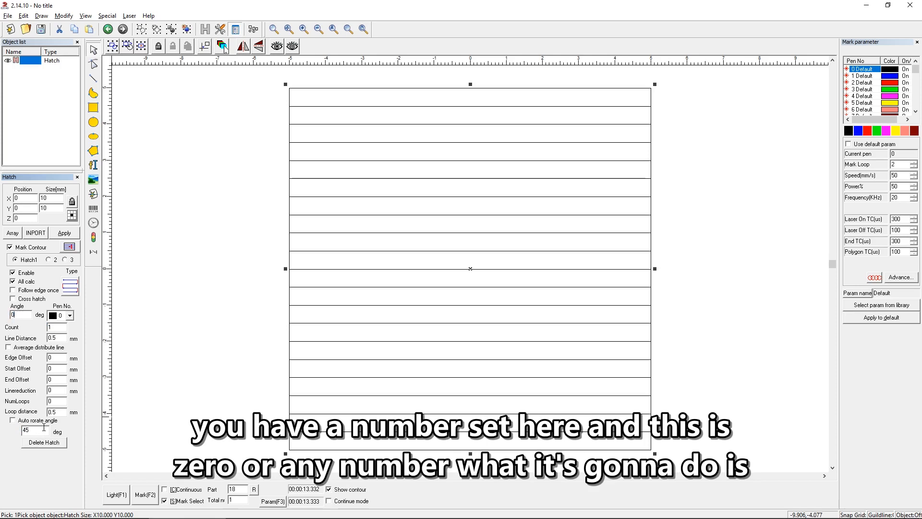
double_click(20, 429)
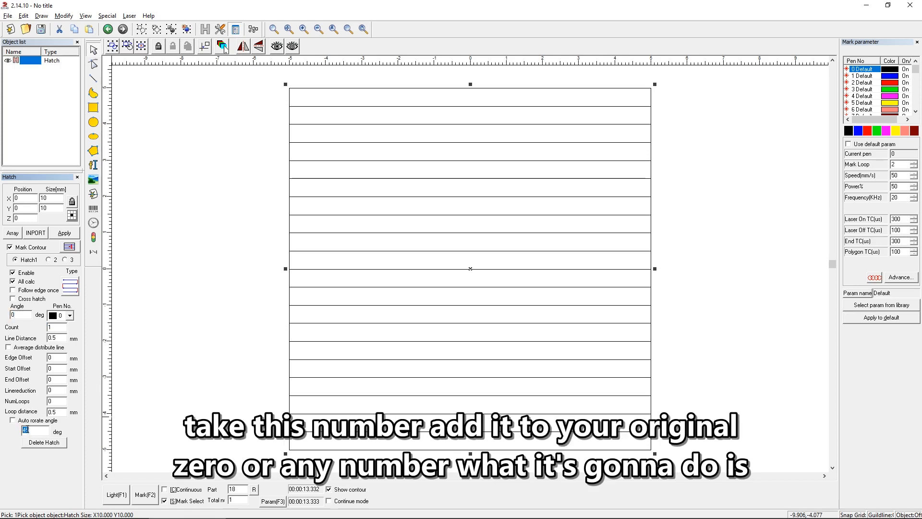
double_click(20, 316)
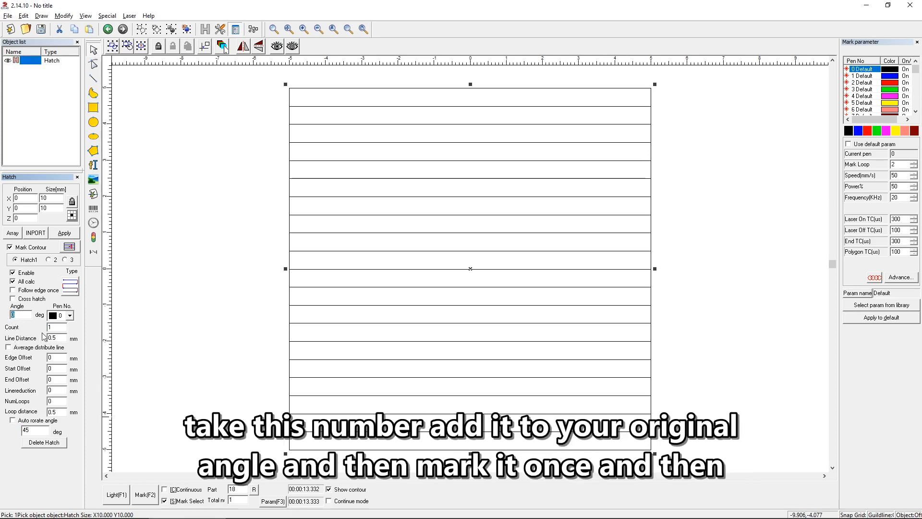
double_click(50, 327)
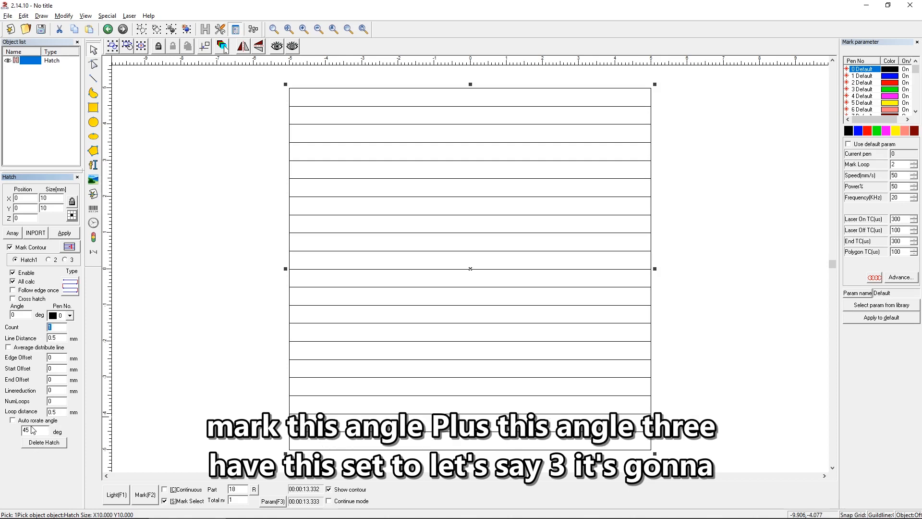
click(13, 315)
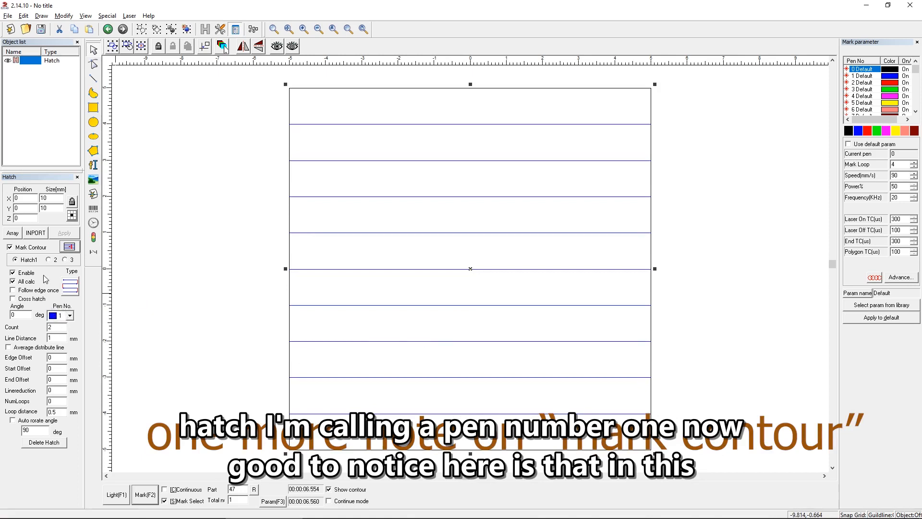
Check whether Hatch 2 is enabled, return to the Hatch 1 settings and deselect the hatch.
click(65, 260)
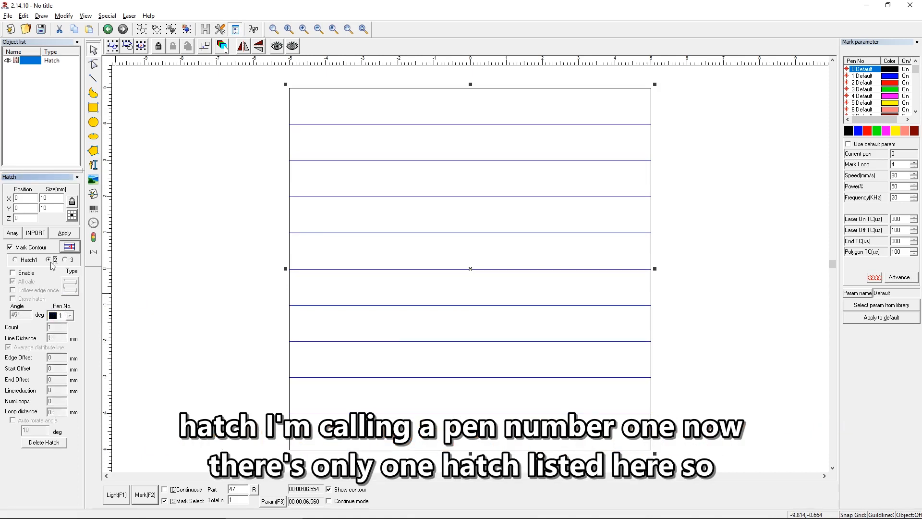
click(28, 259)
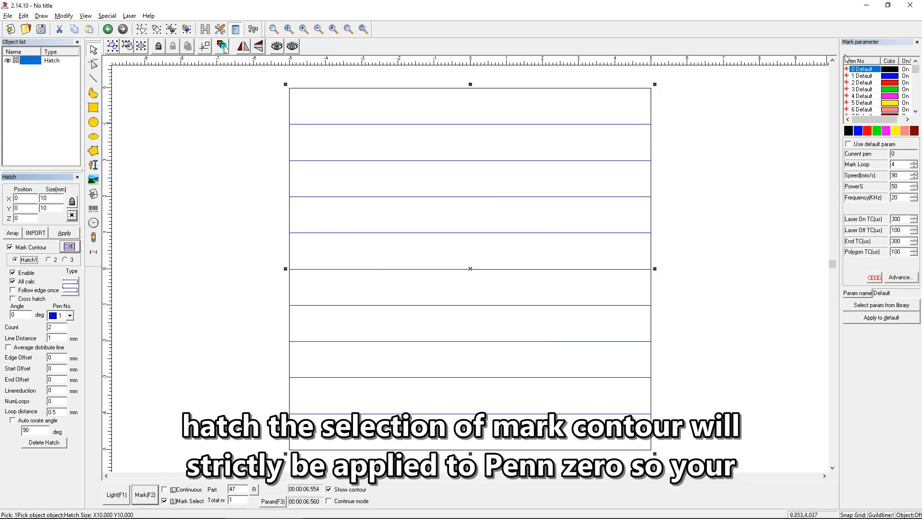
click(285, 299)
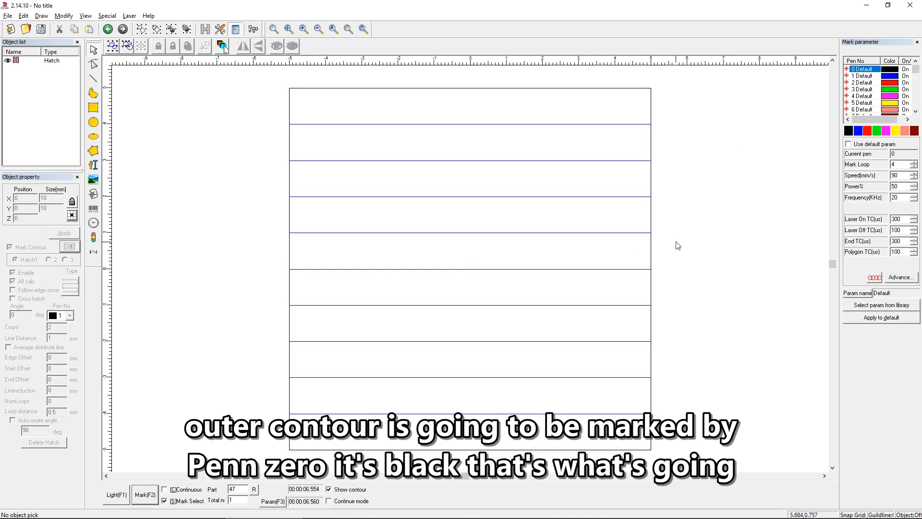
Remove the hatch from the rectangle and assign the rectangle's outline to the green pen 3.
drag(668, 249, 230, 460)
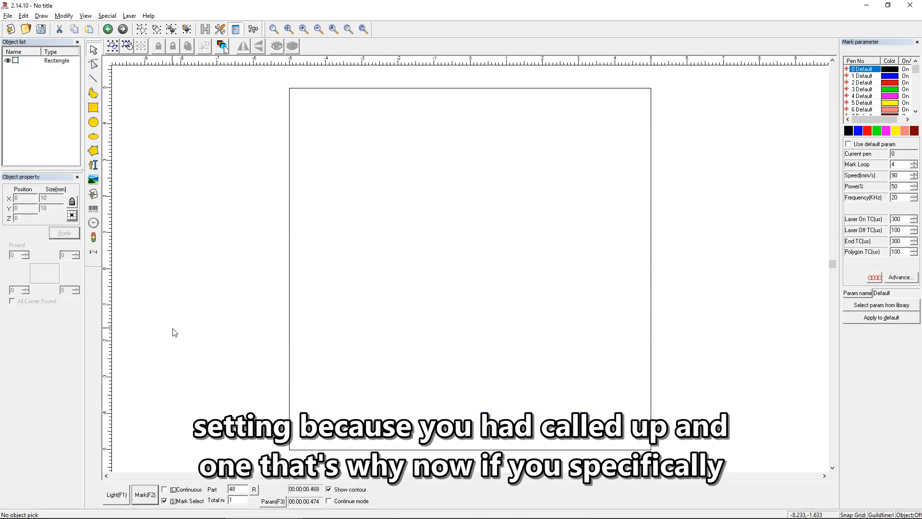
click(327, 88)
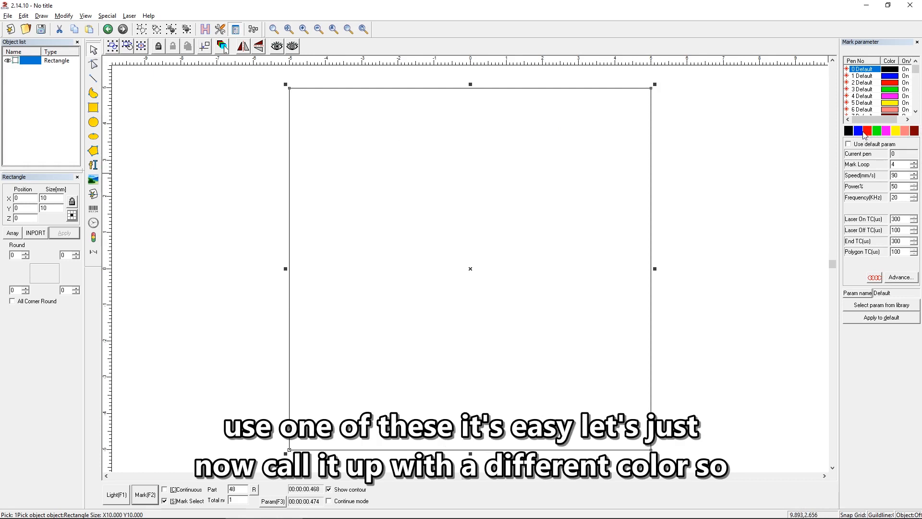
click(864, 70)
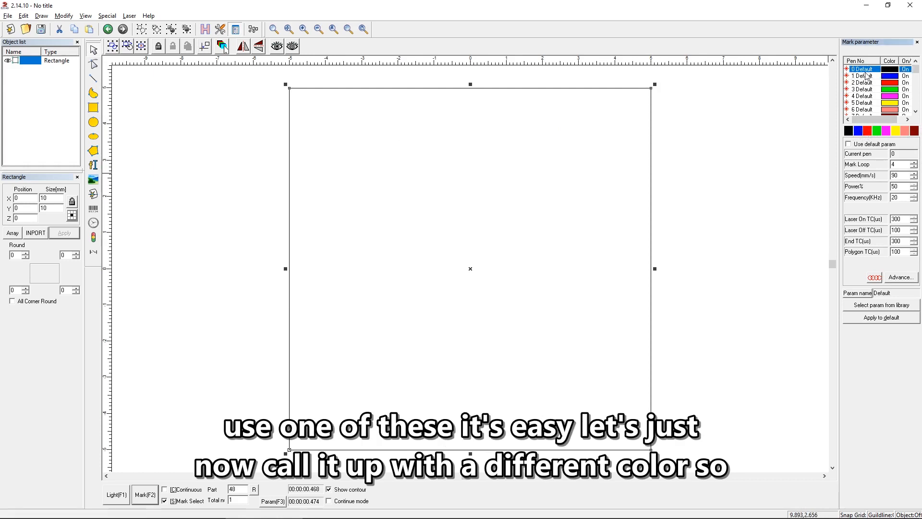
click(877, 131)
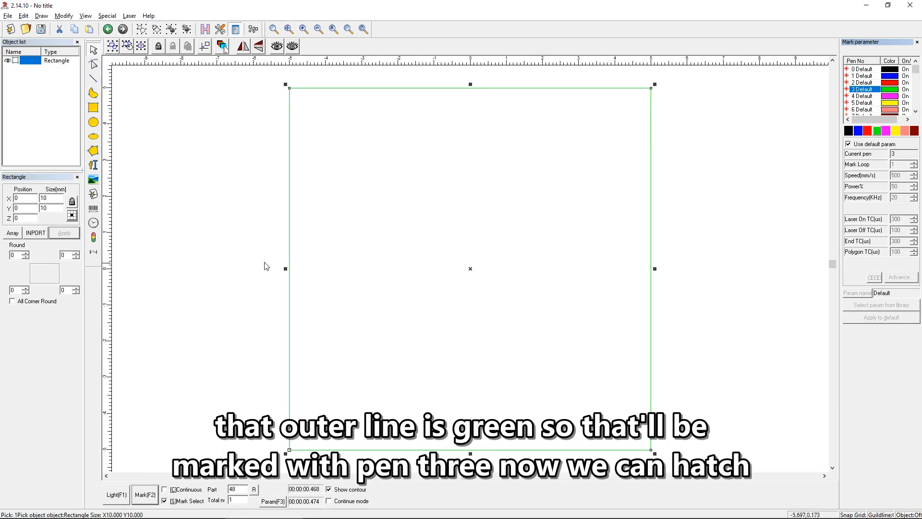
Hatch the green rectangle using pen 1 with Mark Contour on, a count of 2 and a line distance of 1 mm.
click(205, 29)
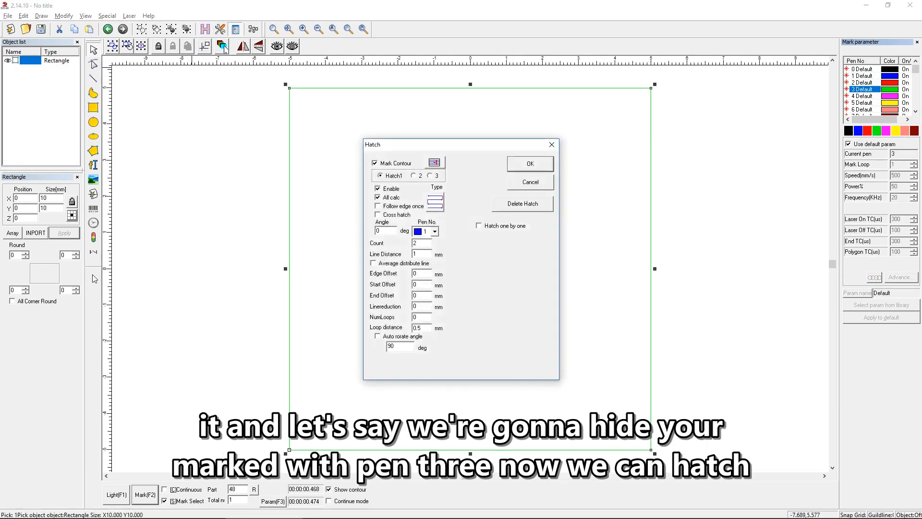
click(524, 164)
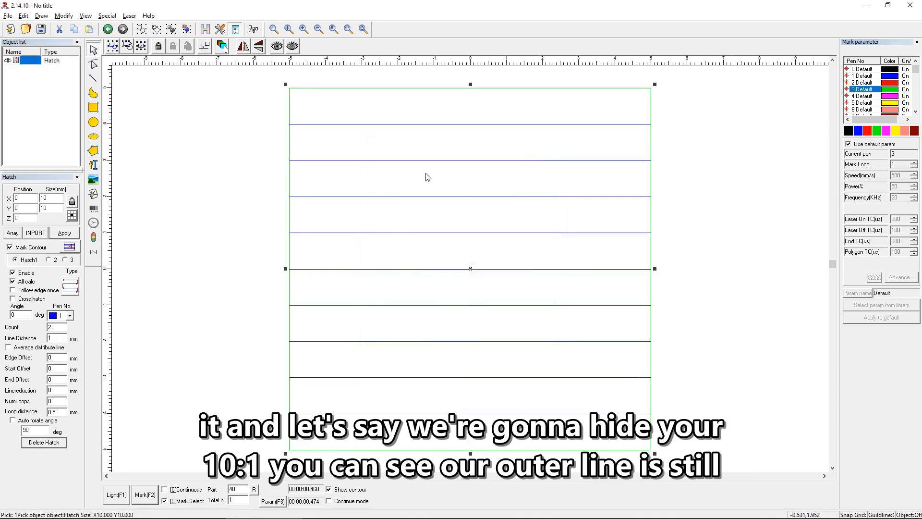